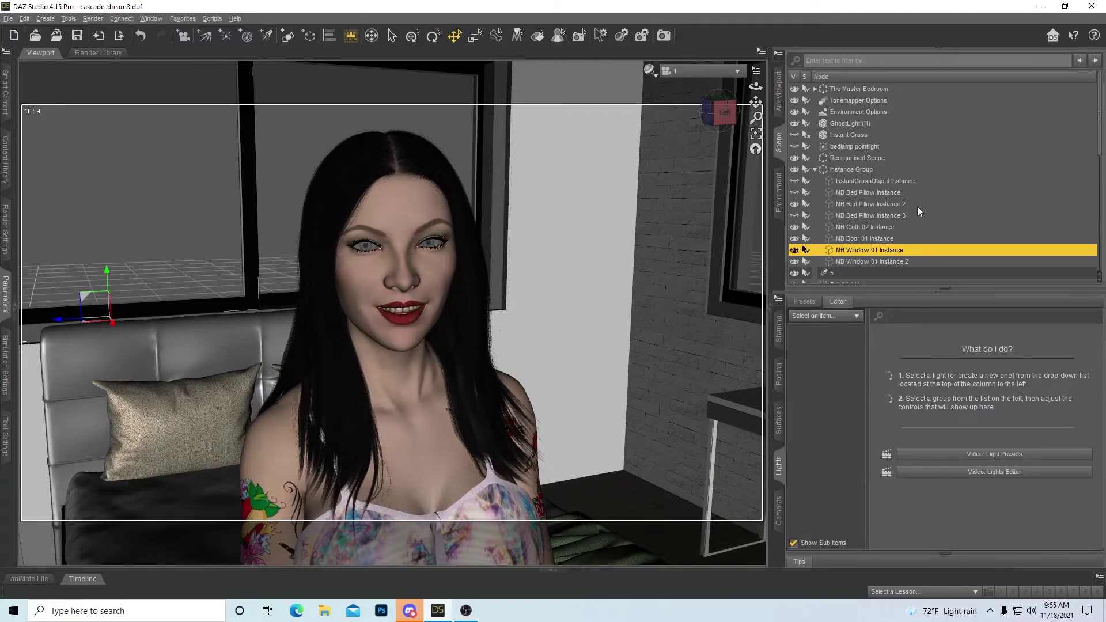
Preview the scene through camera 1 with the NVIDIA Iray draw style
scroll(916, 160, down, 6)
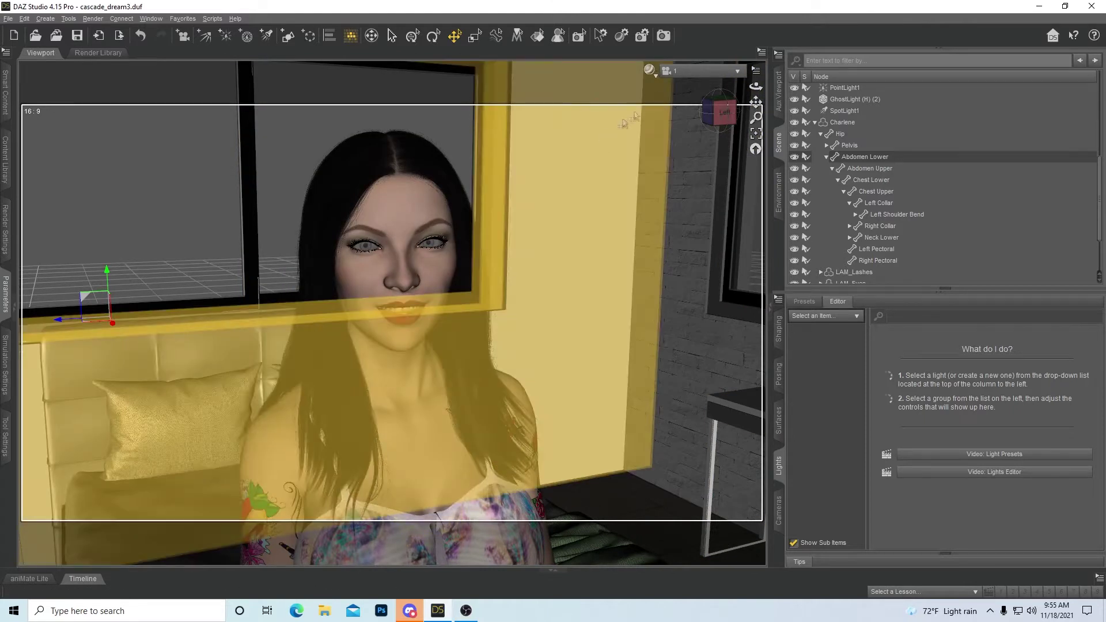
click(651, 70)
click(655, 213)
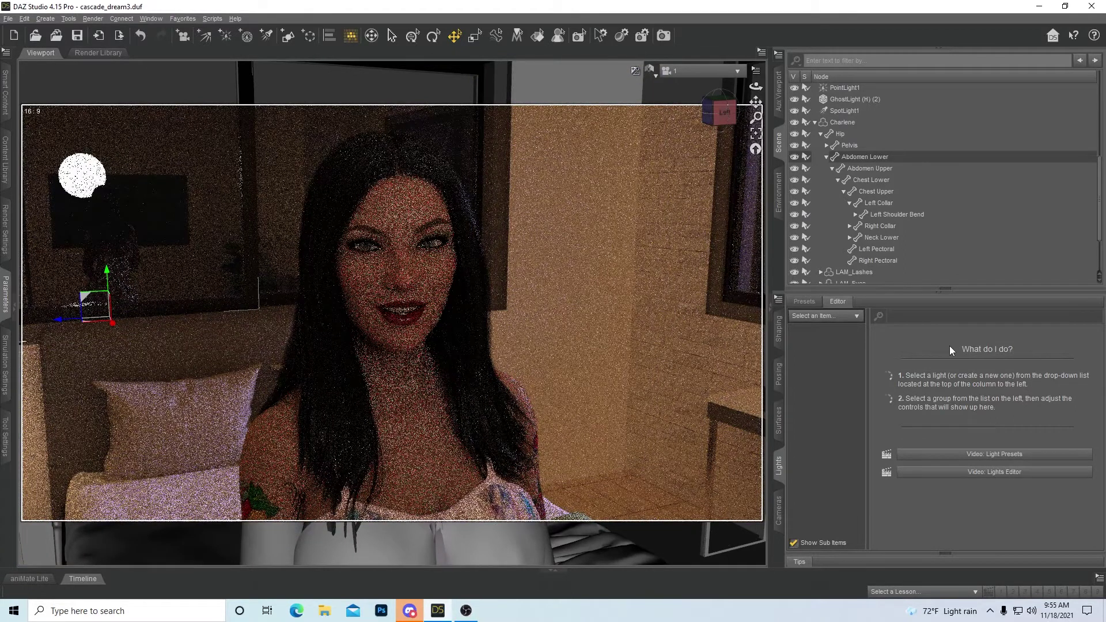
Find SpotLight1 in the scene hierarchy and select it
scroll(966, 184, down, 2)
click(962, 172)
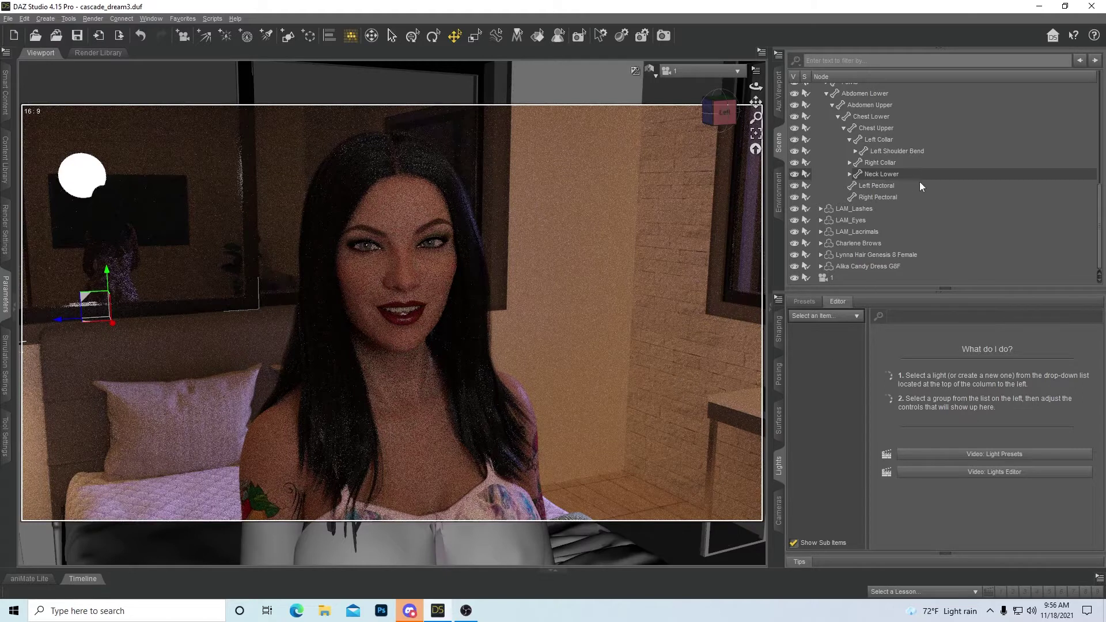
scroll(874, 239, up, 2)
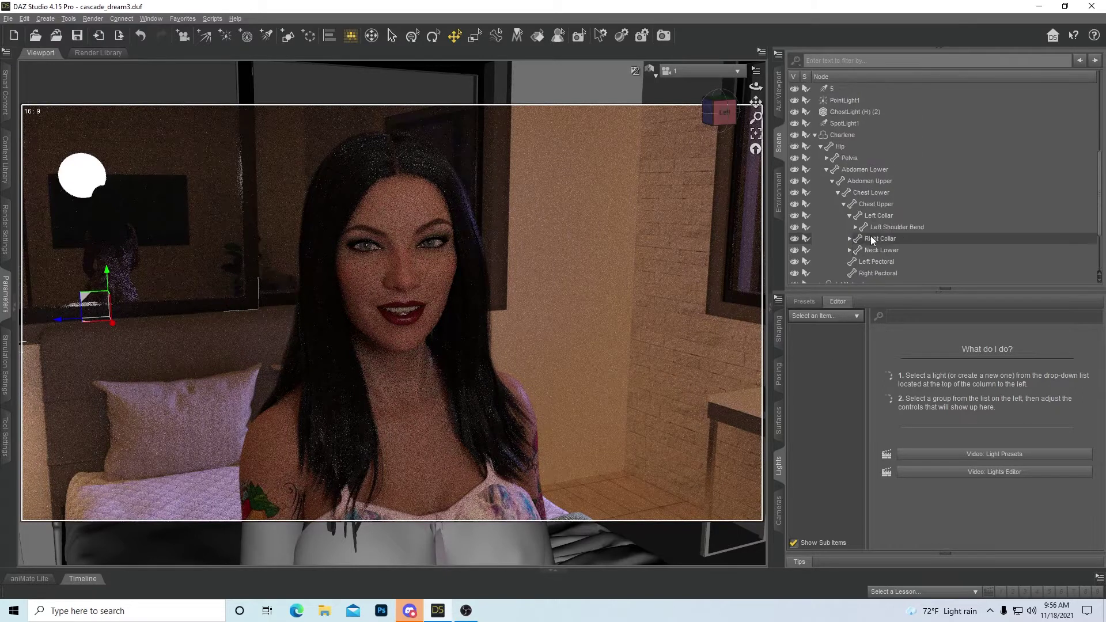
scroll(871, 240, up, 4)
click(862, 242)
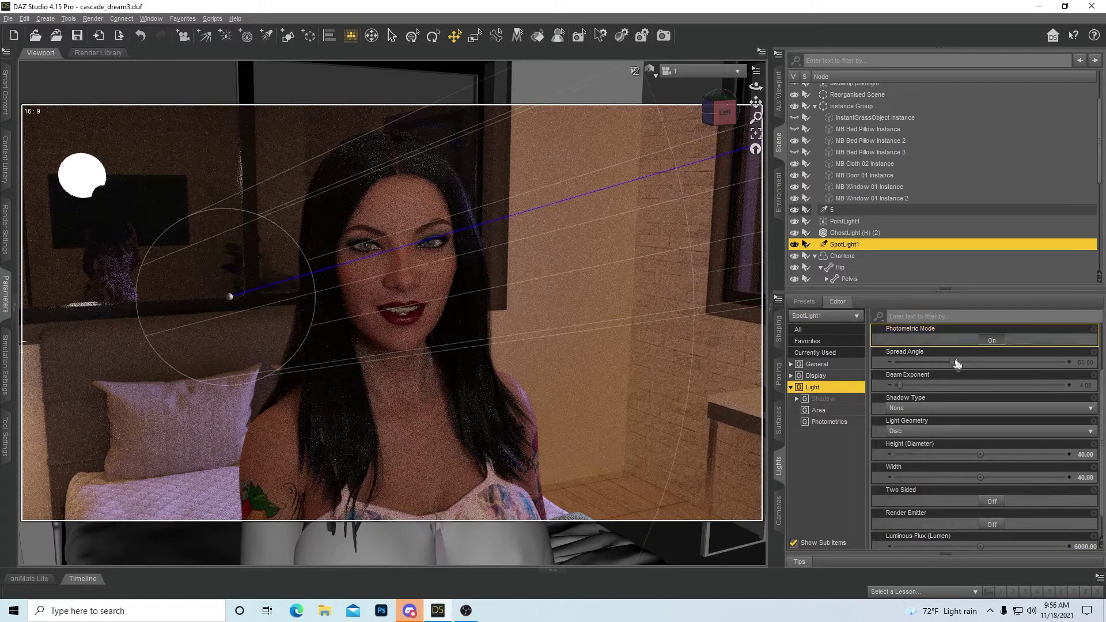
Set the viewport to Texture Shaded and Perspective View, framing SpotLight1 on one side and the figure by the bed on the other
click(648, 74)
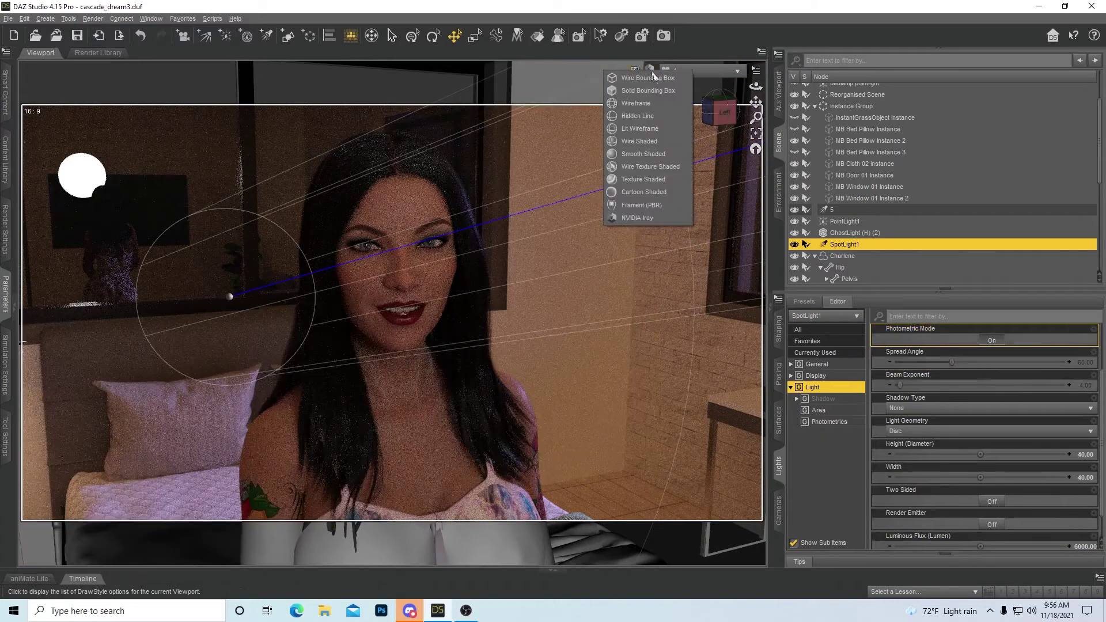
click(664, 182)
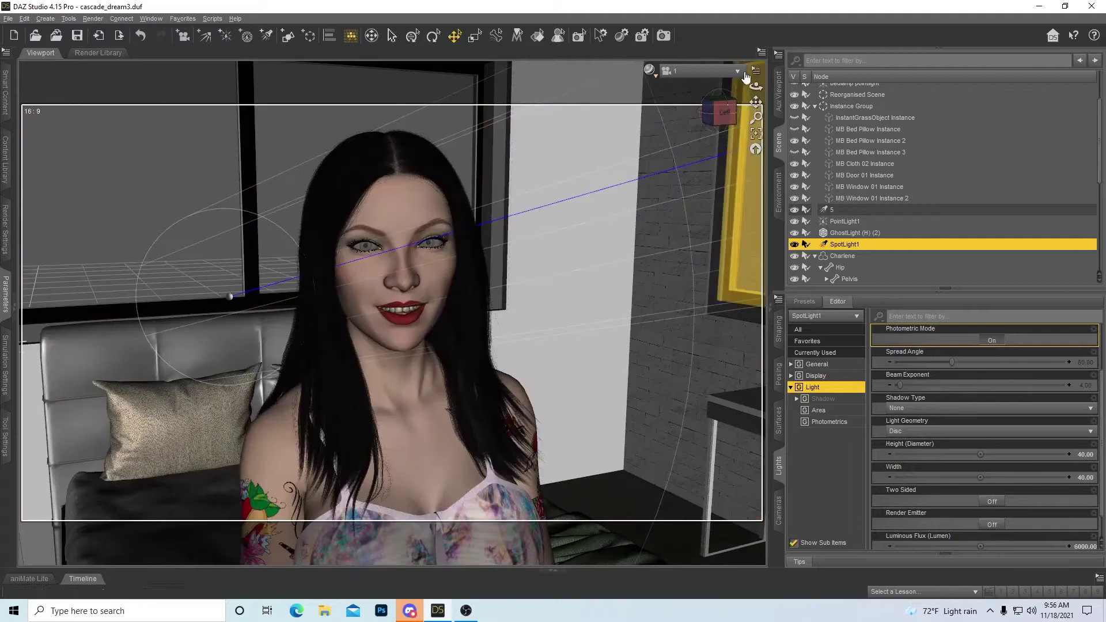
click(708, 72)
click(702, 81)
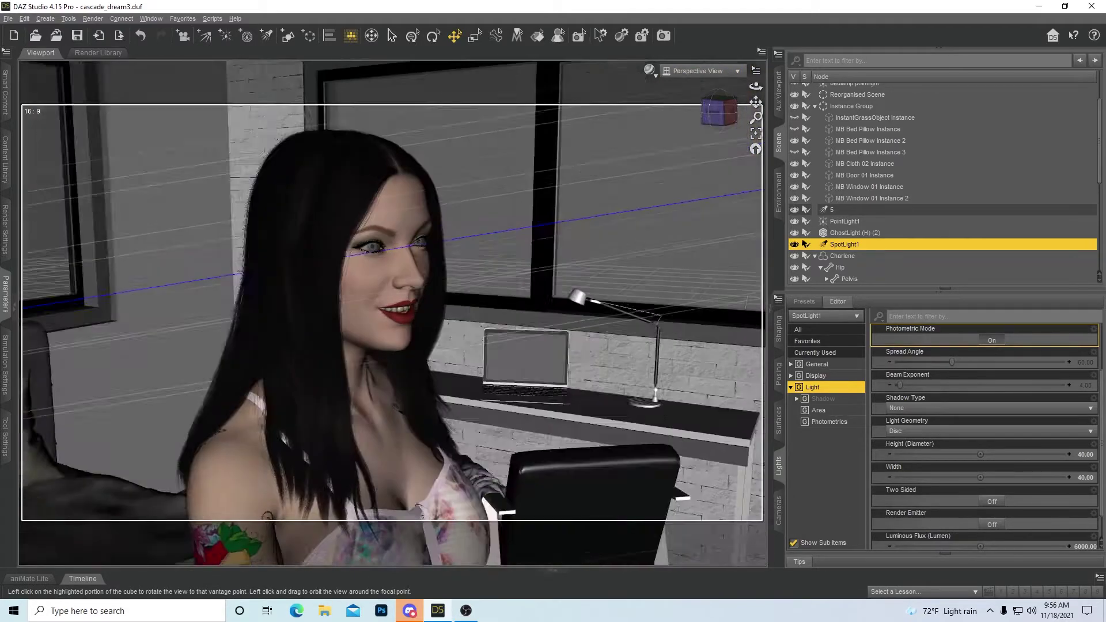
drag(720, 119, 731, 118)
scroll(720, 118, down, 10)
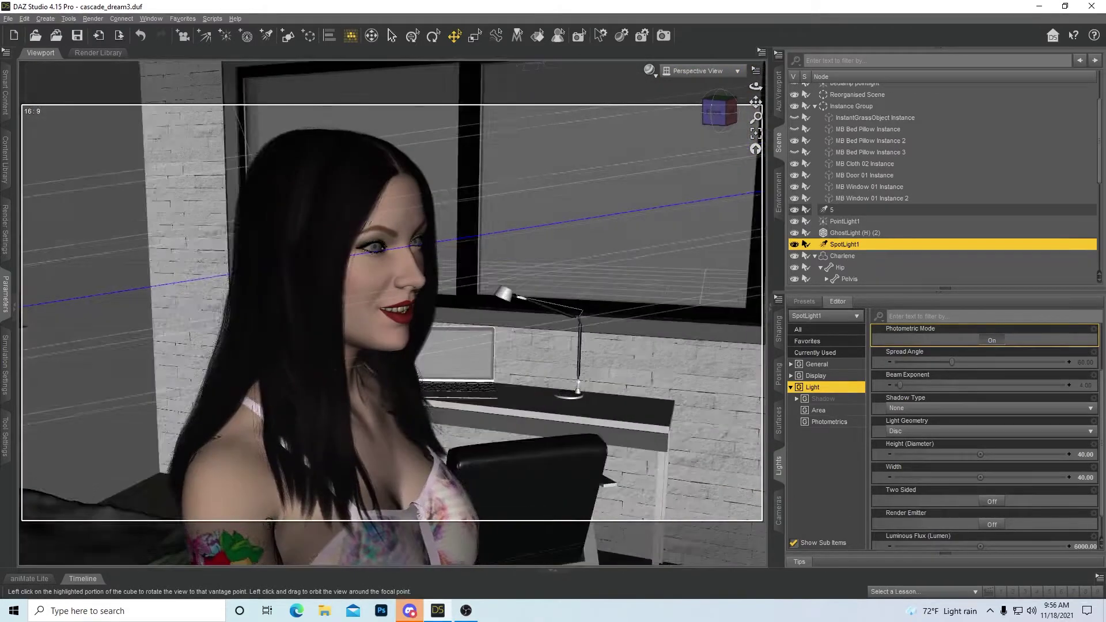
scroll(721, 118, down, 3)
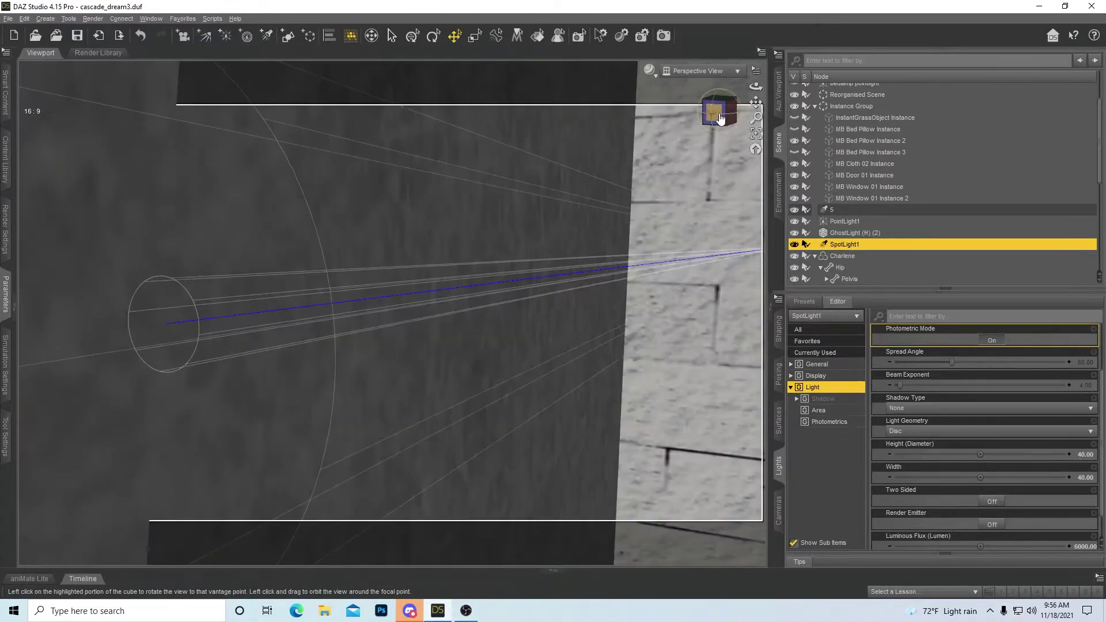
scroll(706, 131, up, 4)
mouse_move(715, 120)
mouse_down()
mouse_move(735, 118)
mouse_move(617, 118)
mouse_move(721, 124)
mouse_up()
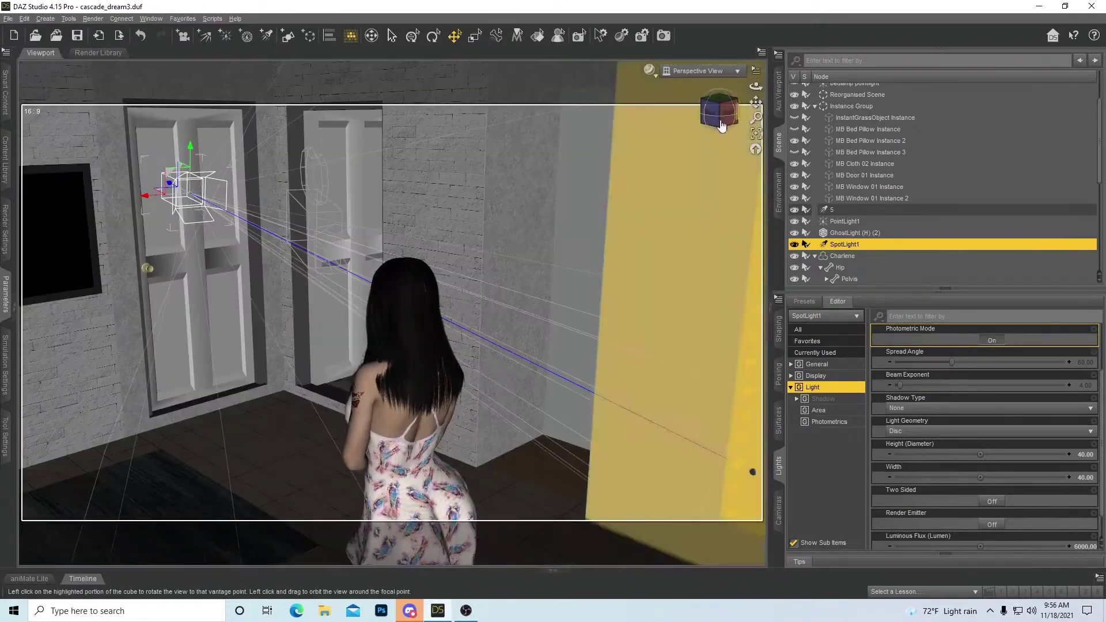
scroll(238, 226, down, 3)
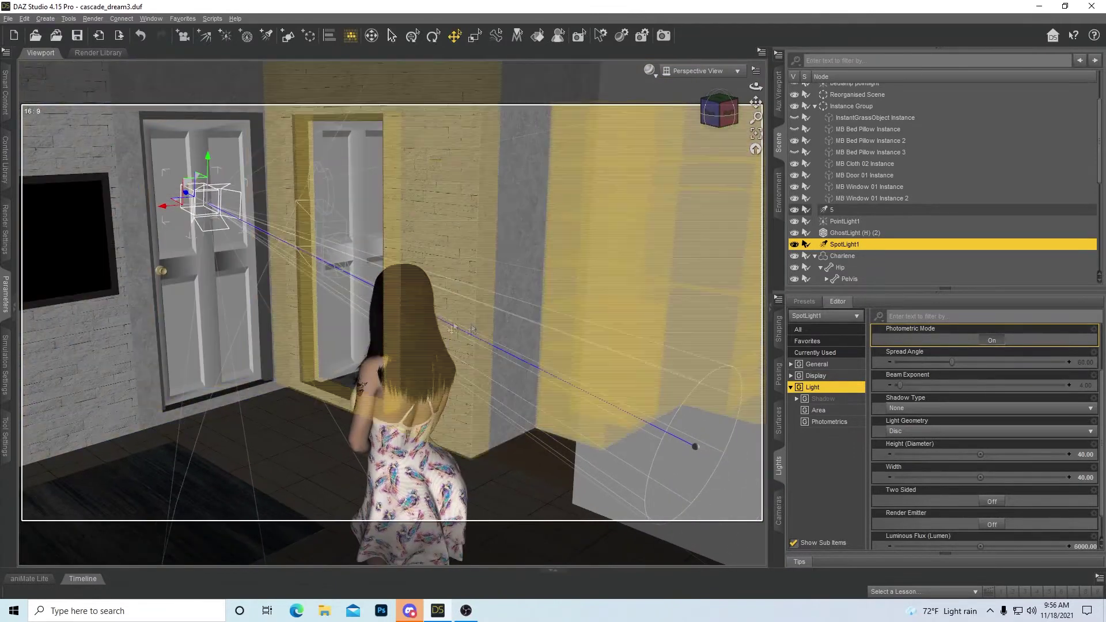
drag(718, 117, 800, 125)
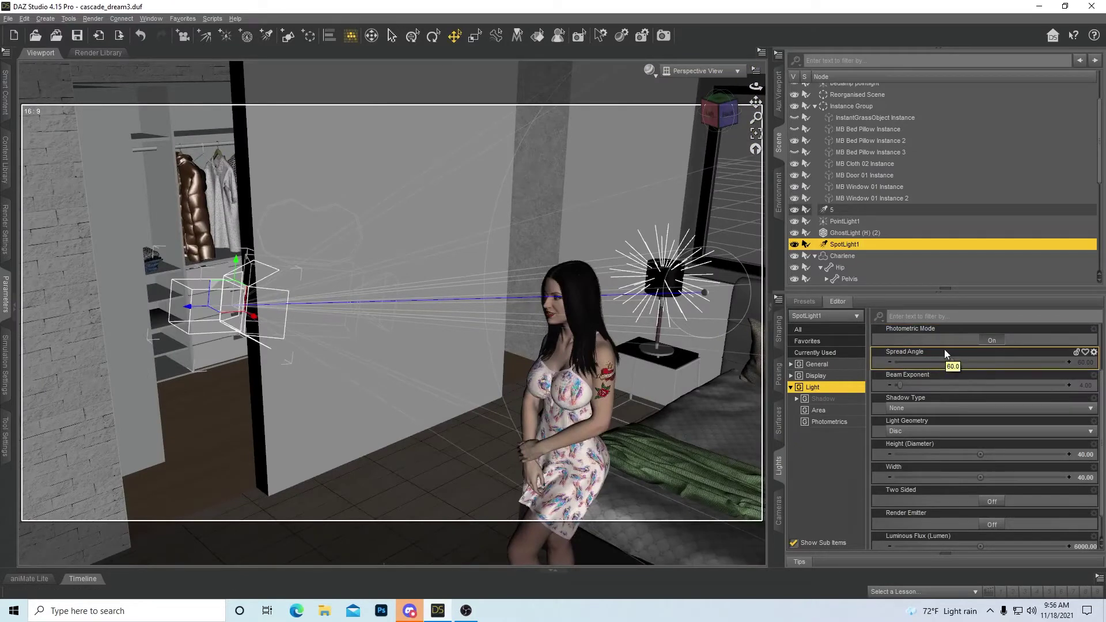
Try a narrow spread angle of 9.70 on SpotLight1, widen it, and set it back to 60
drag(957, 363, 904, 364)
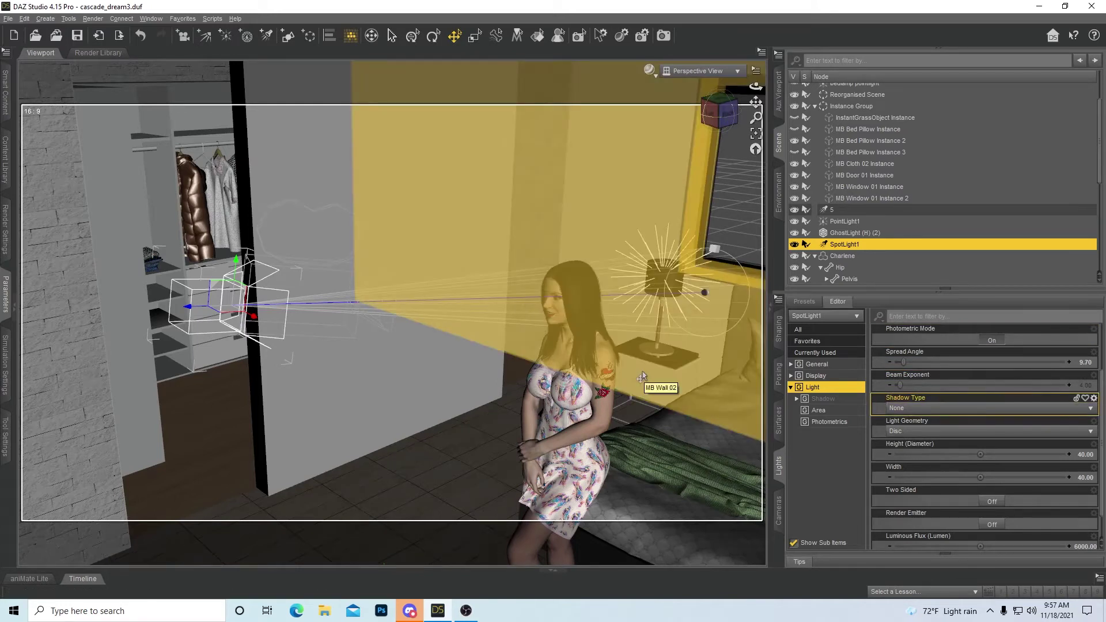
drag(903, 362, 965, 362)
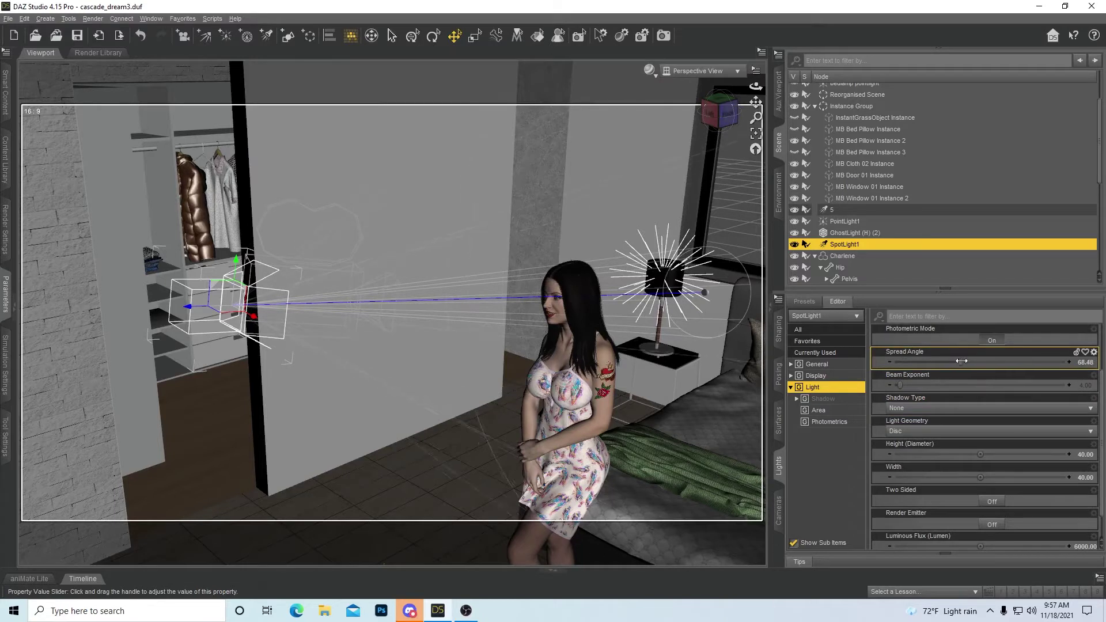
click(1085, 362)
text(60)
key(Return)
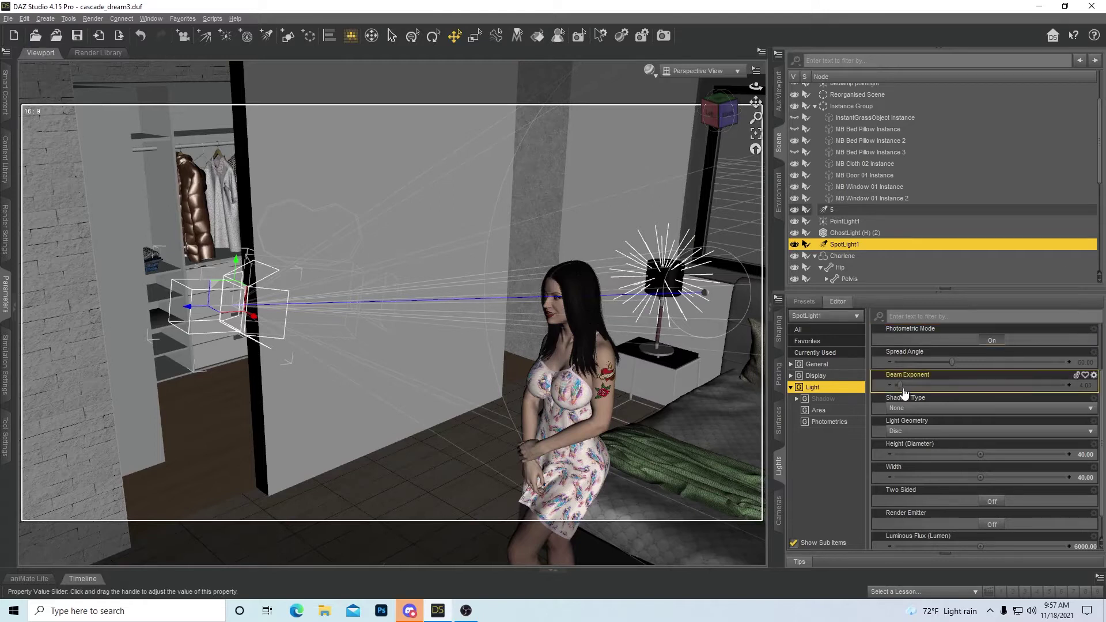
Try a beam exponent of 33 on SpotLight1, undo it, and look through the available light geometry shapes
drag(900, 387, 951, 387)
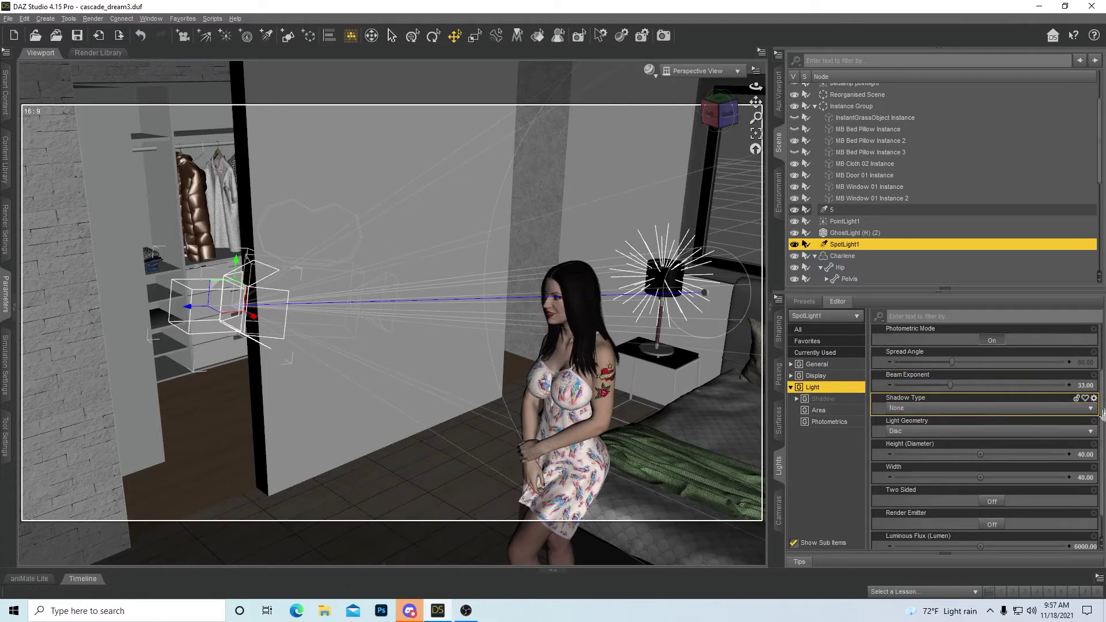
key(ctrl+z)
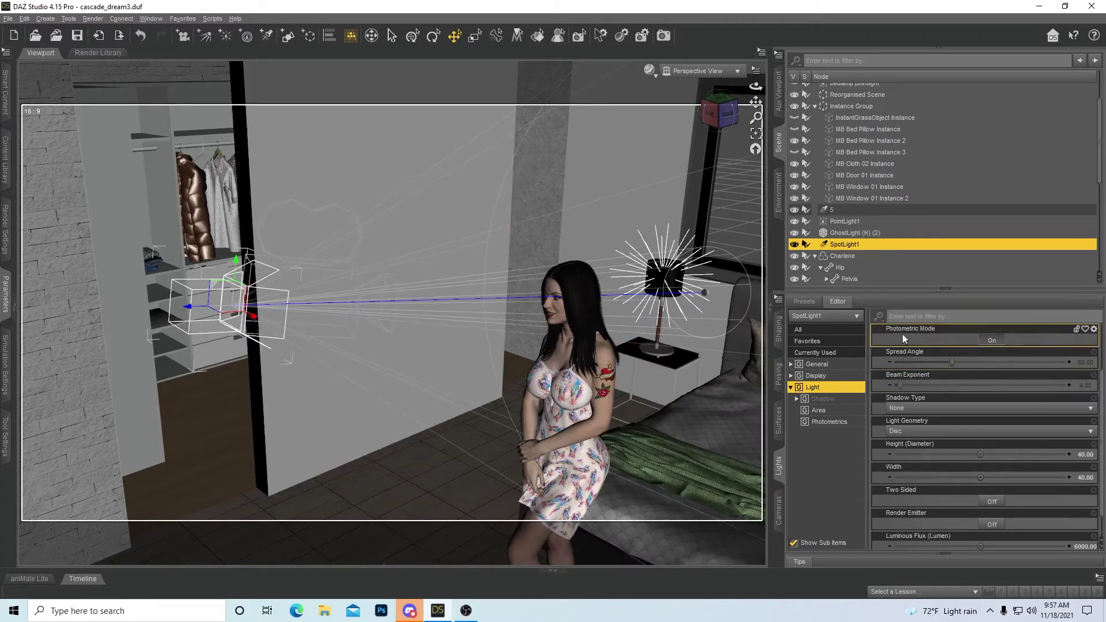
click(950, 434)
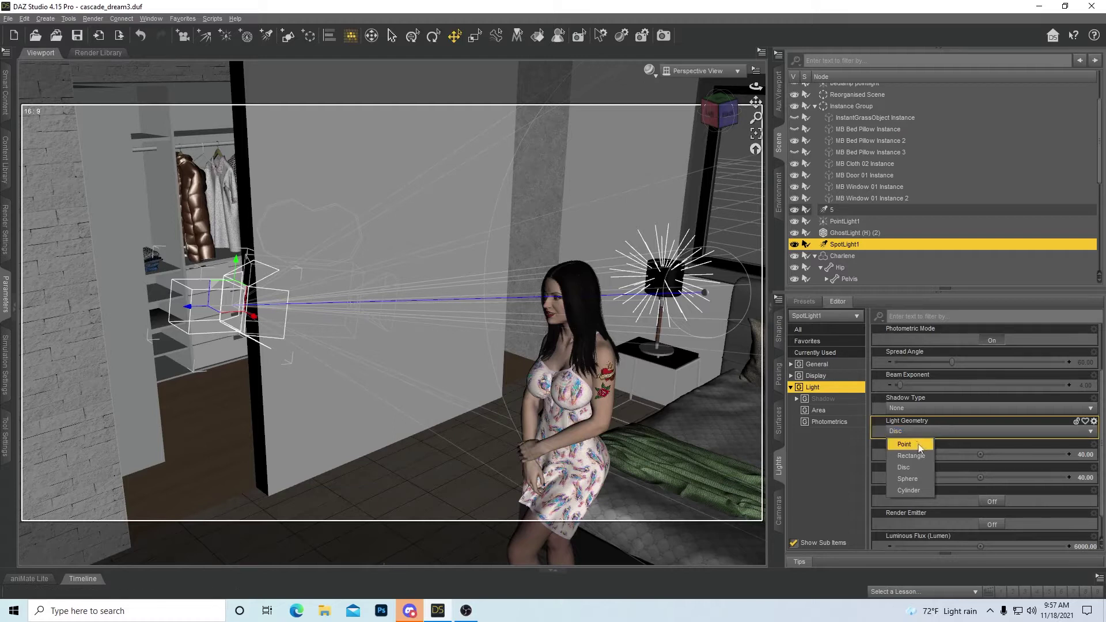
click(650, 6)
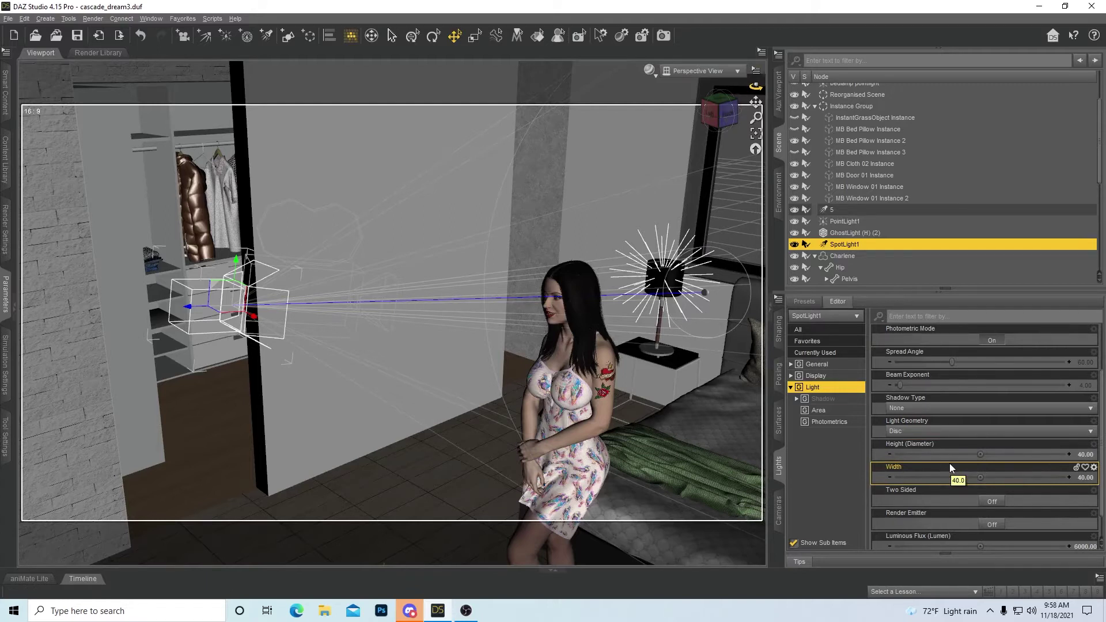
Try a height and width of 10 on SpotLight1's disc and restore both to 40
alt+click(1085, 478)
click(1091, 456)
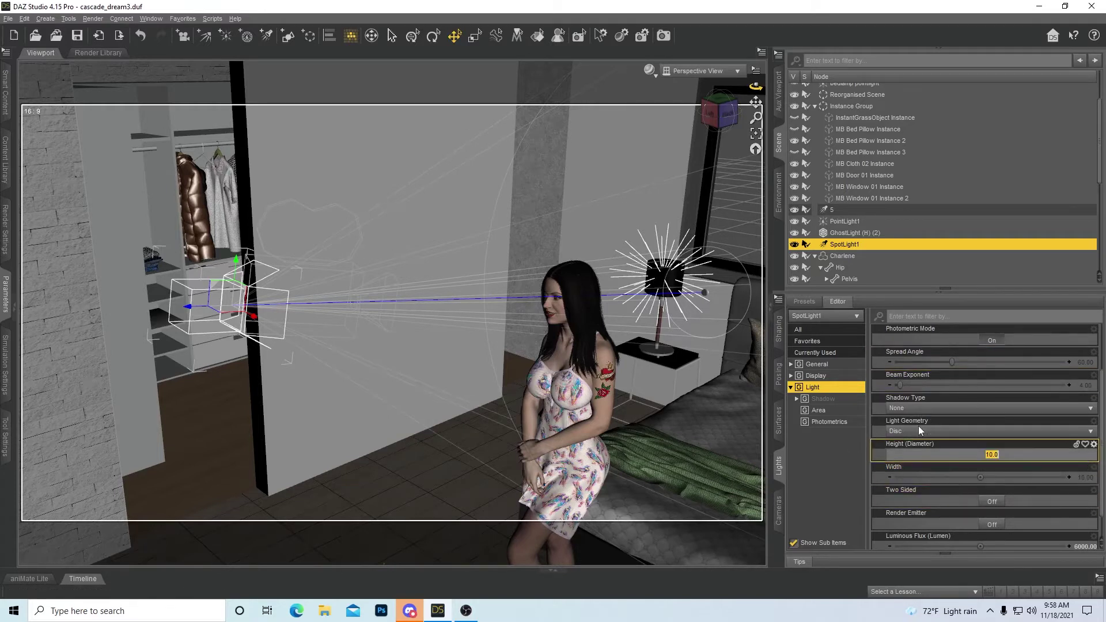
text(40)
key(Return)
click(1085, 478)
text(40)
key(Return)
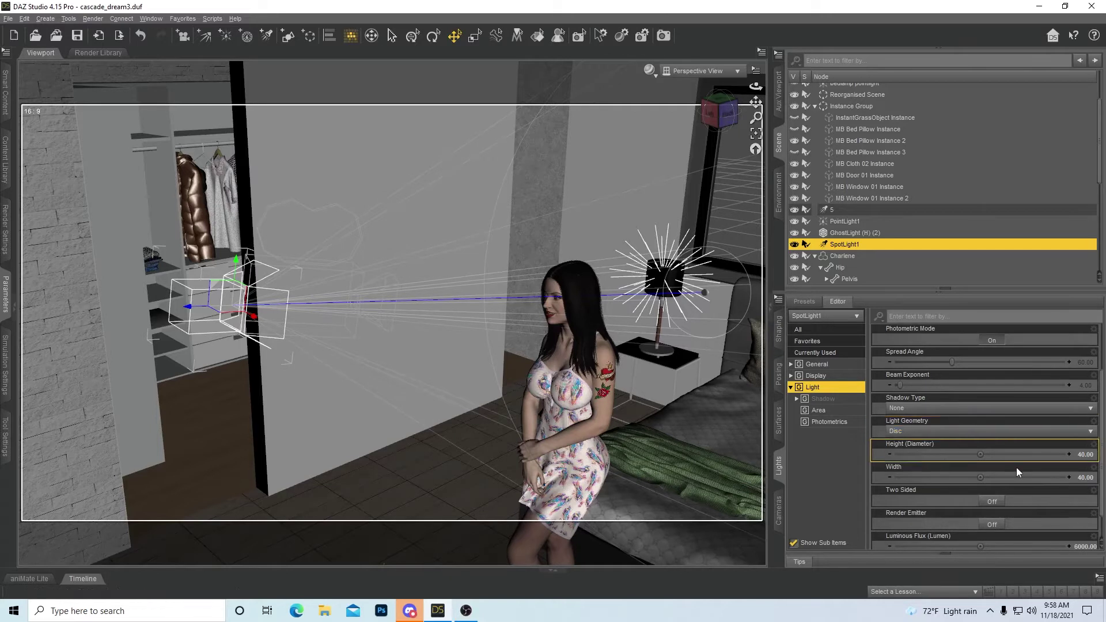
Toggle SpotLight1's Render Emitter on and off, and reframe camera 1 to show the full figure, bed and desk
click(992, 526)
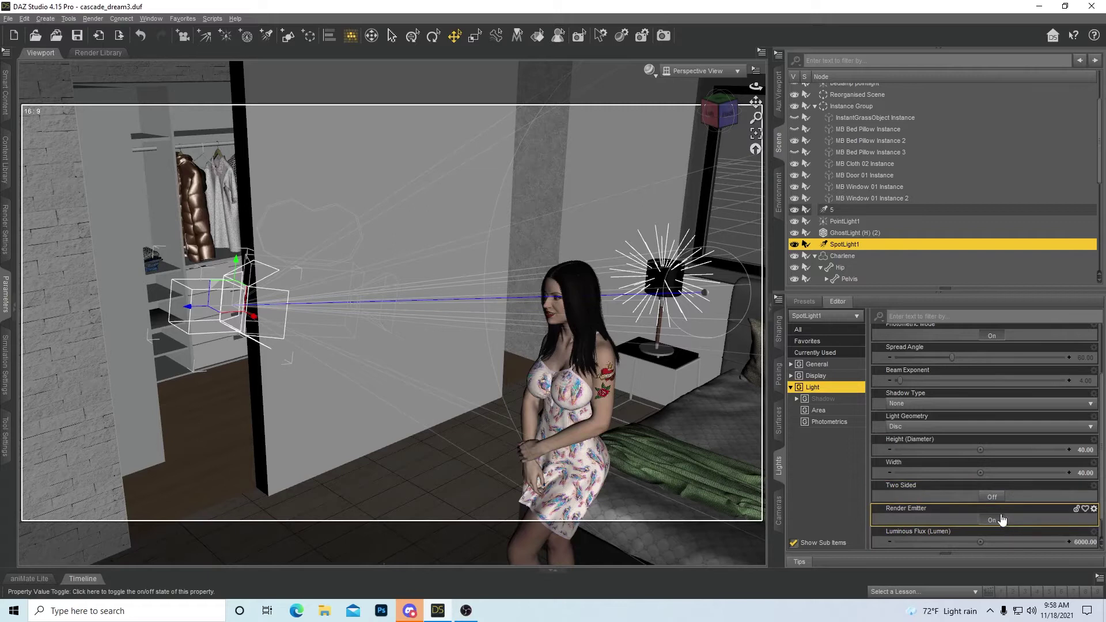
click(703, 71)
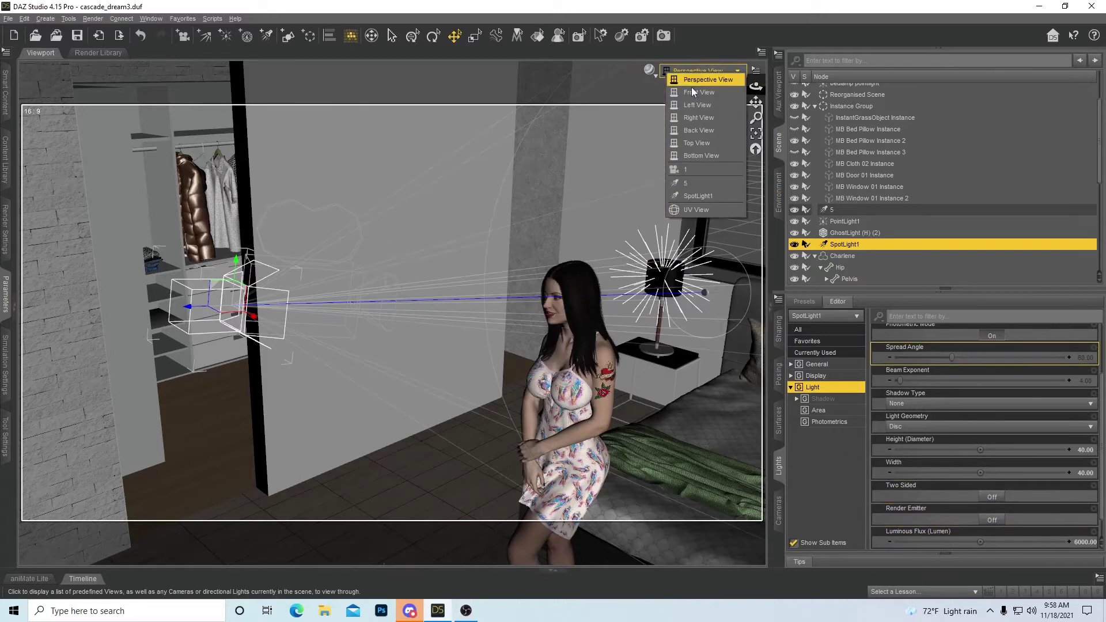
click(698, 173)
drag(717, 112, 681, 122)
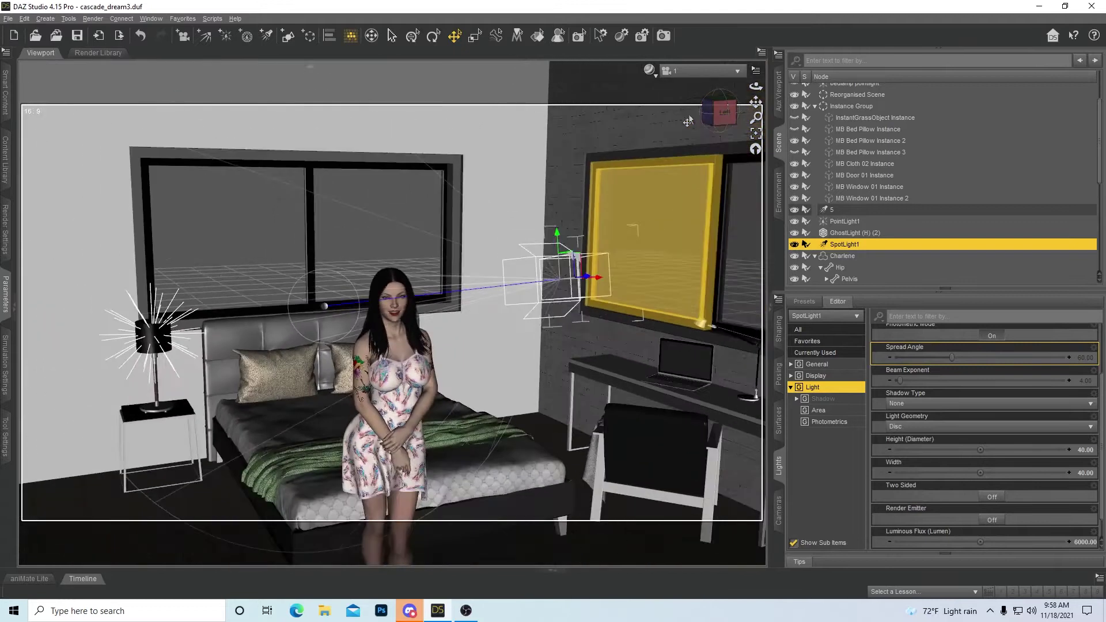
Preview the wider camera 1 shot in NVIDIA Iray and return the viewport to Texture Shaded
click(650, 70)
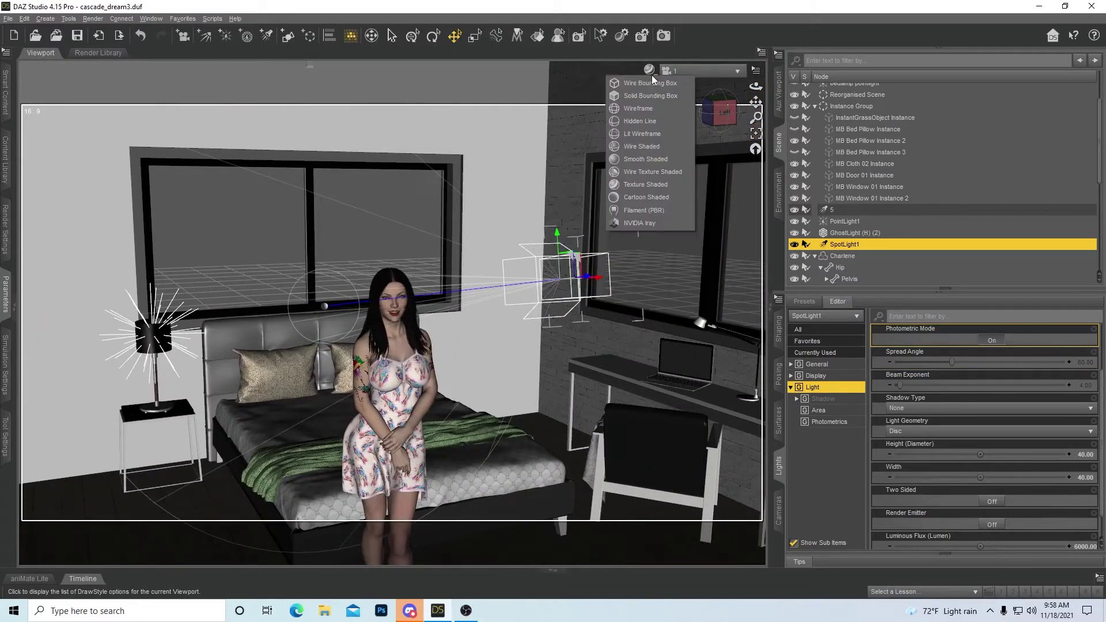
click(650, 223)
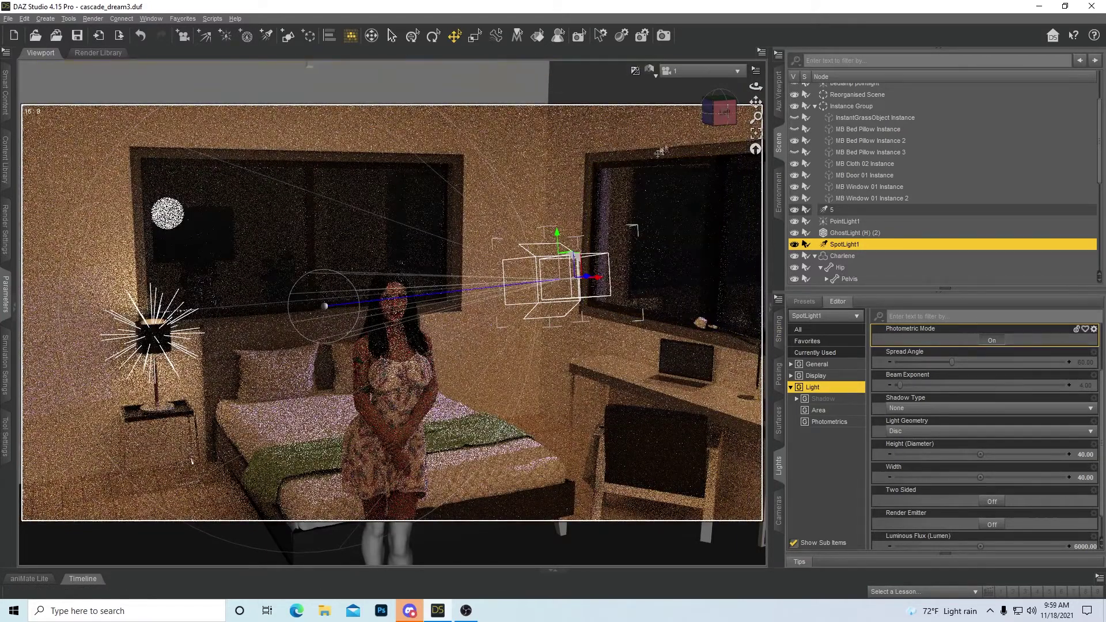
click(650, 70)
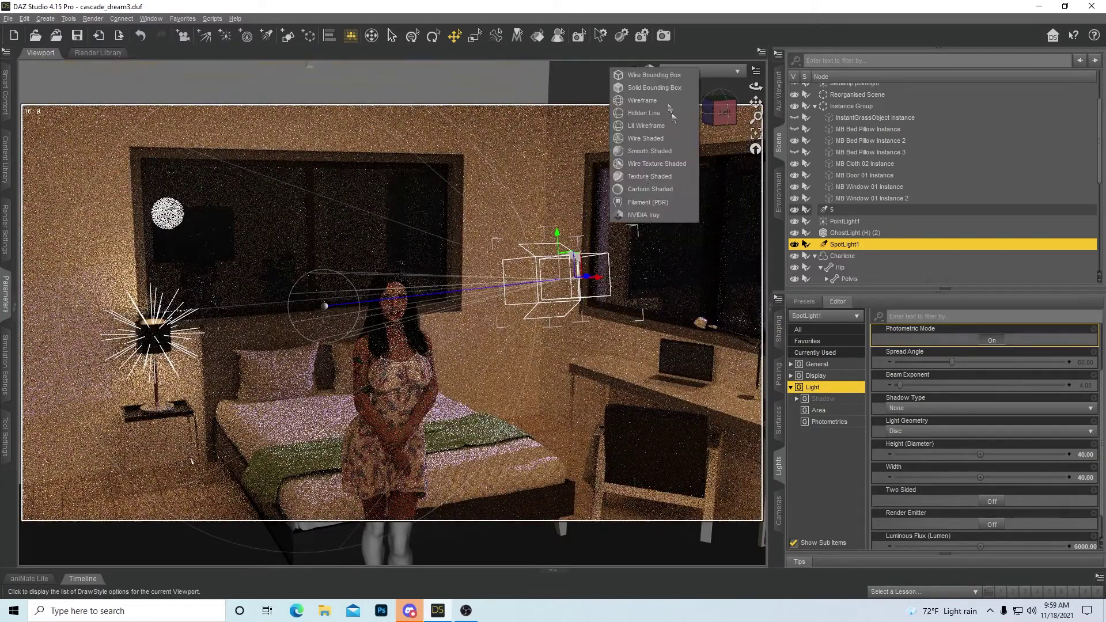
click(660, 176)
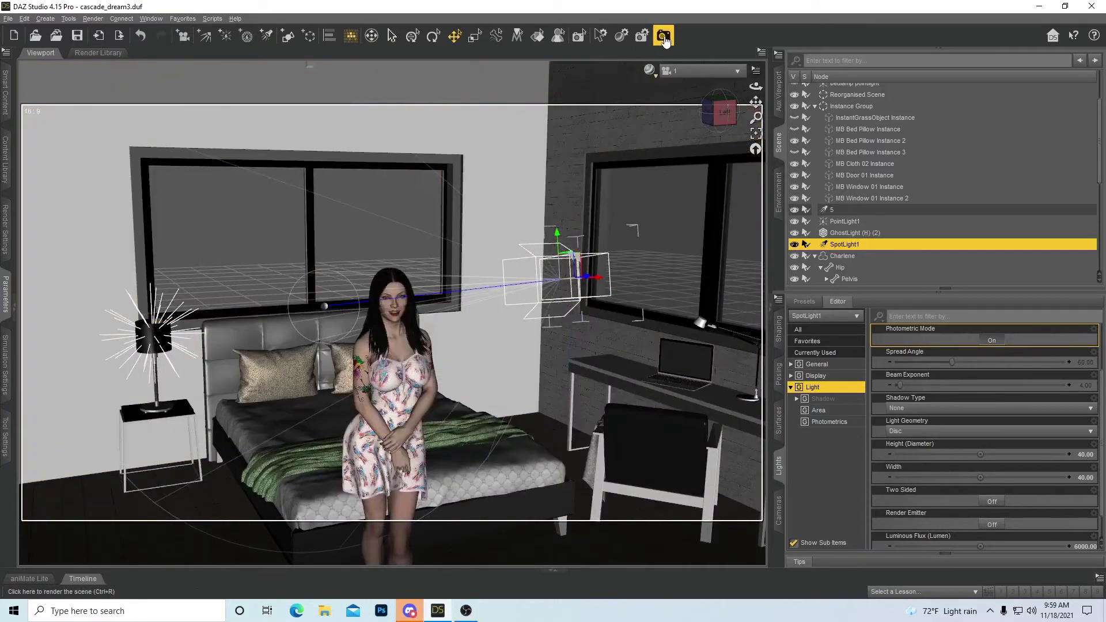
Render the camera 1 shot with Render Emitter off, view it in a maximized window, and cancel the render
click(665, 37)
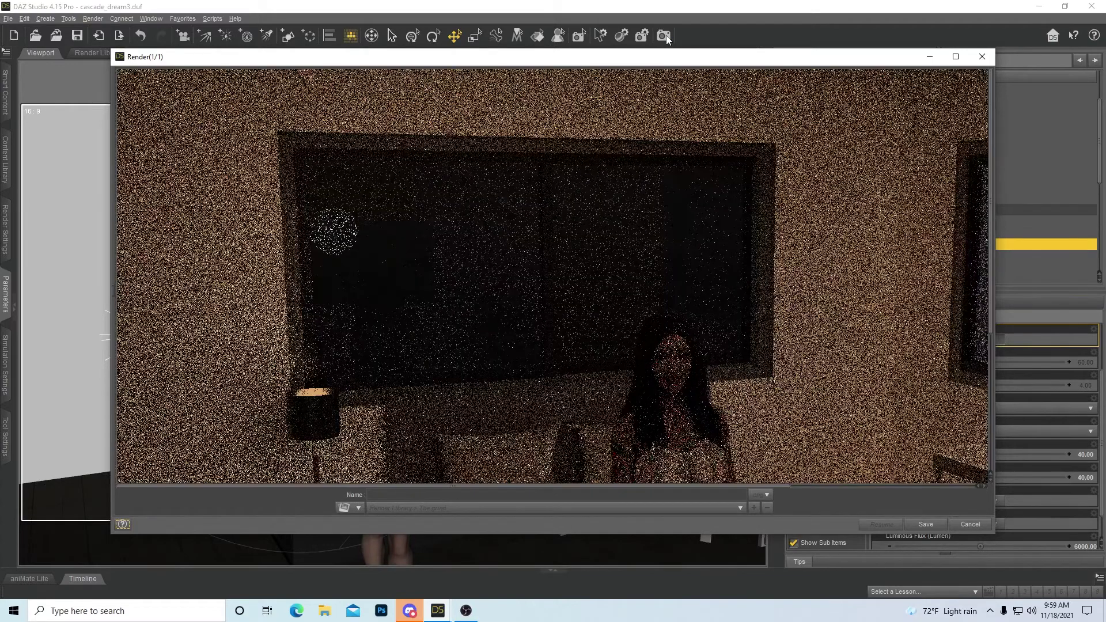
click(956, 56)
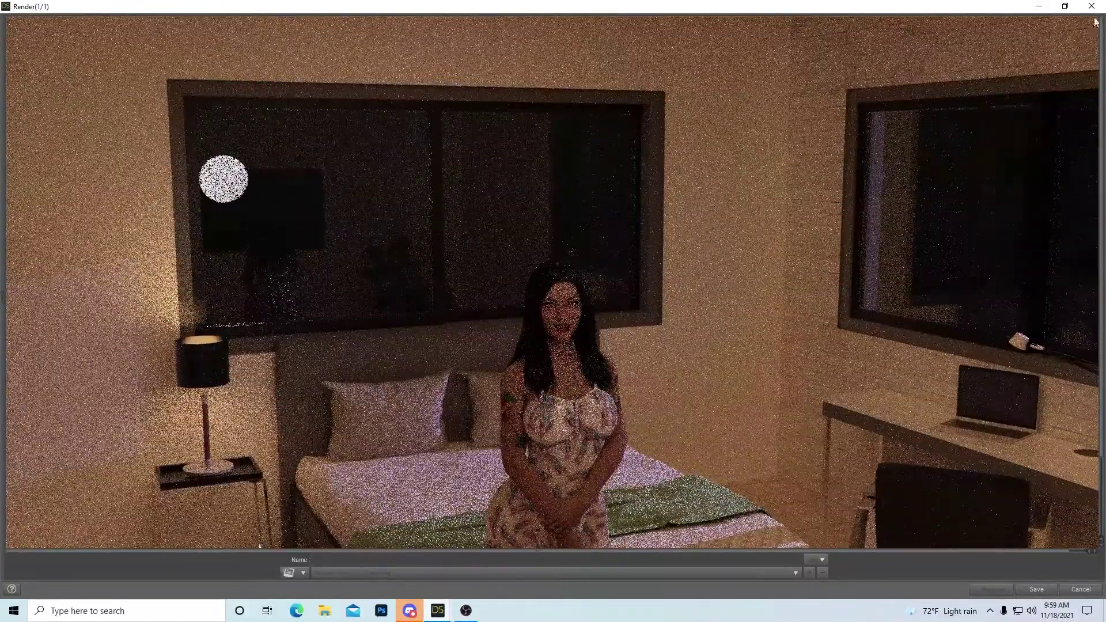
click(1091, 5)
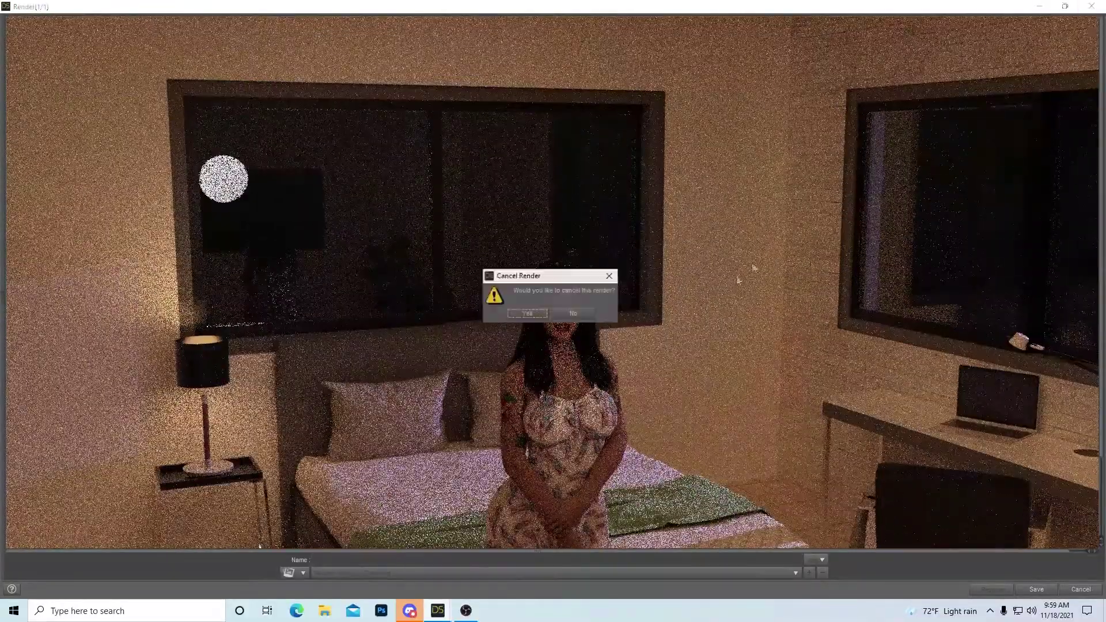
click(528, 314)
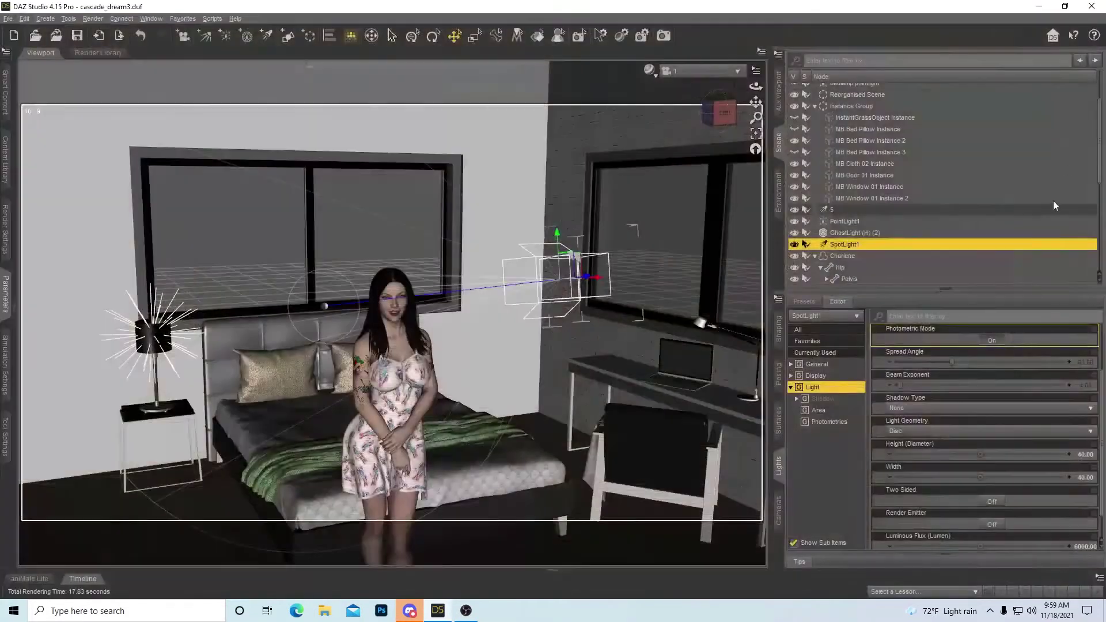
Render the camera 1 shot again with SpotLight1's Render Emitter on and view it in a maximized window
click(664, 36)
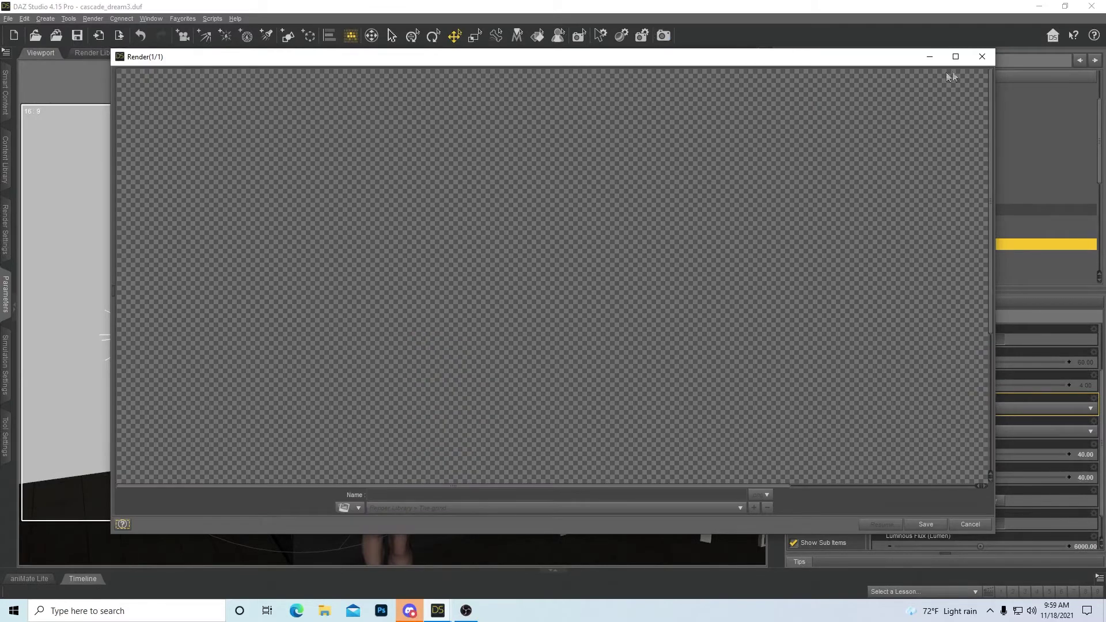
click(956, 57)
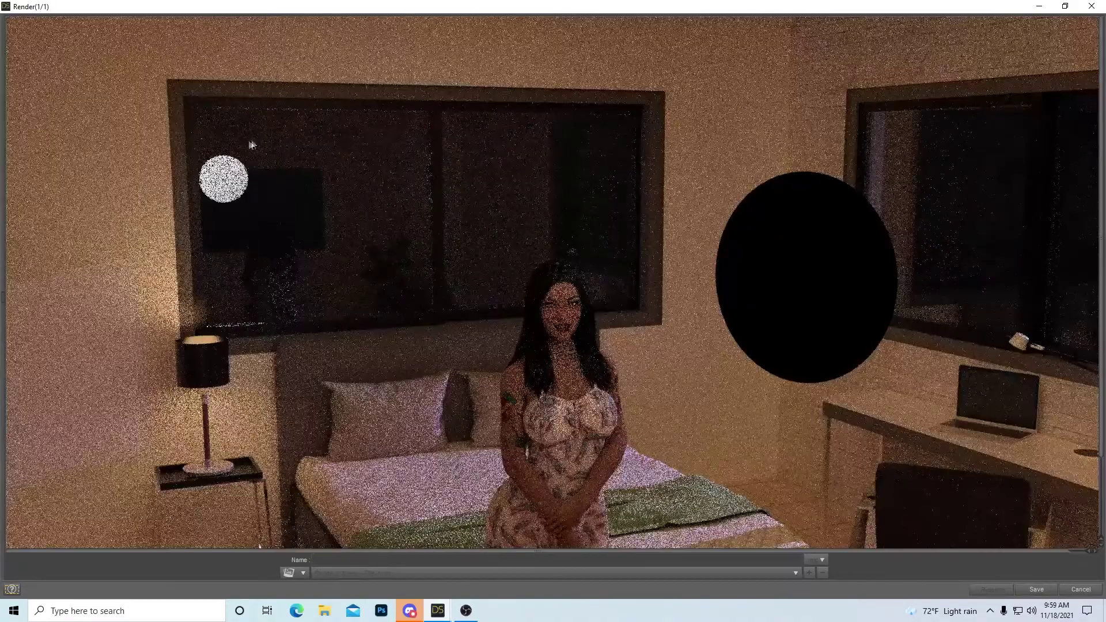
Cancel the running render, close its window, and turn SpotLight1's Render Emitter off
click(1092, 6)
click(532, 314)
click(1092, 7)
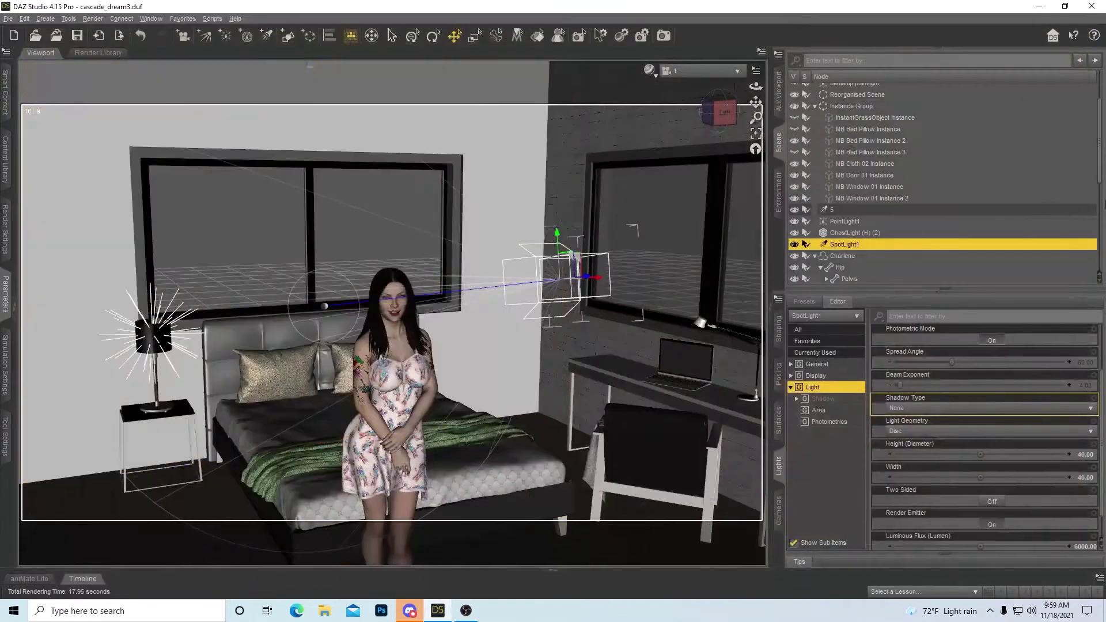
click(996, 523)
scroll(997, 525, down, 1)
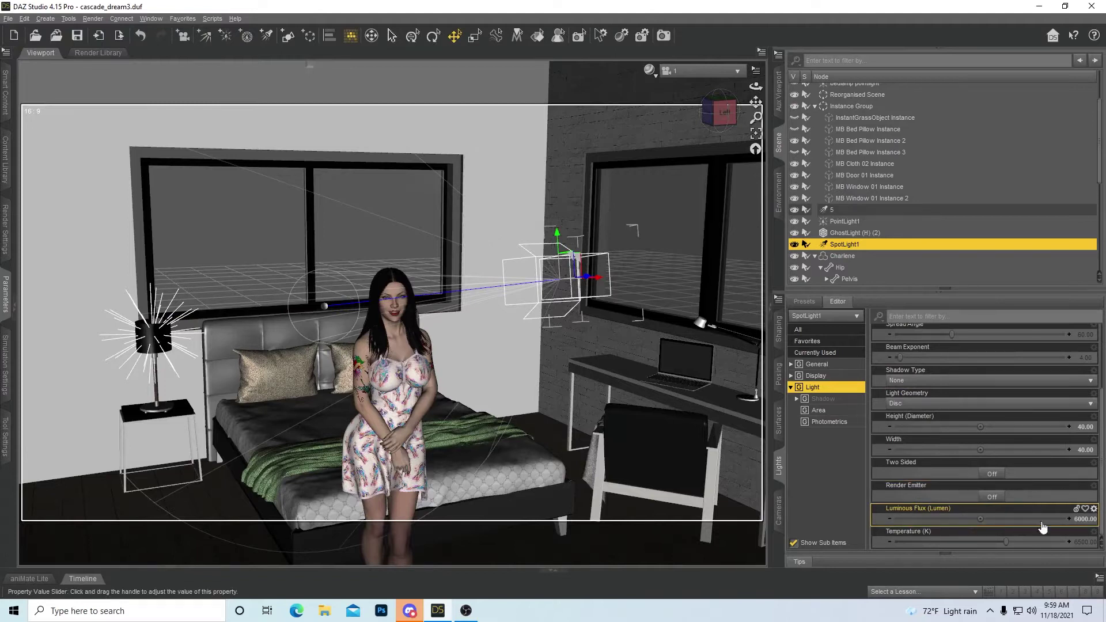
Move camera 1 in to a close-up of the figure's face and preview it in NVIDIA Iray
scroll(679, 108, up, 5)
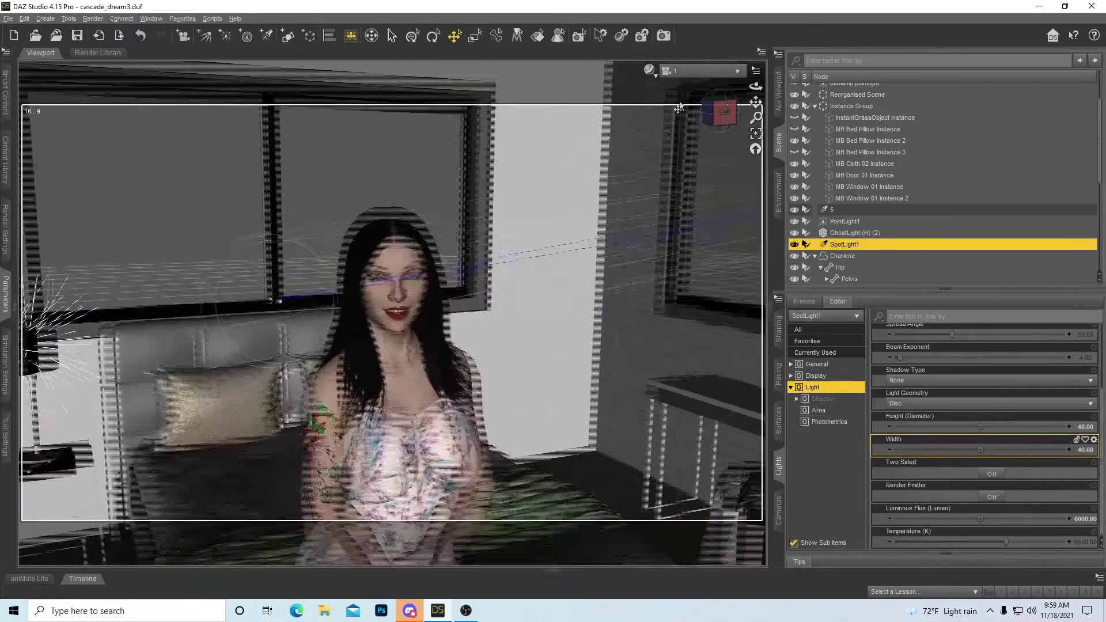
scroll(679, 108, up, 3)
scroll(692, 95, up, 4)
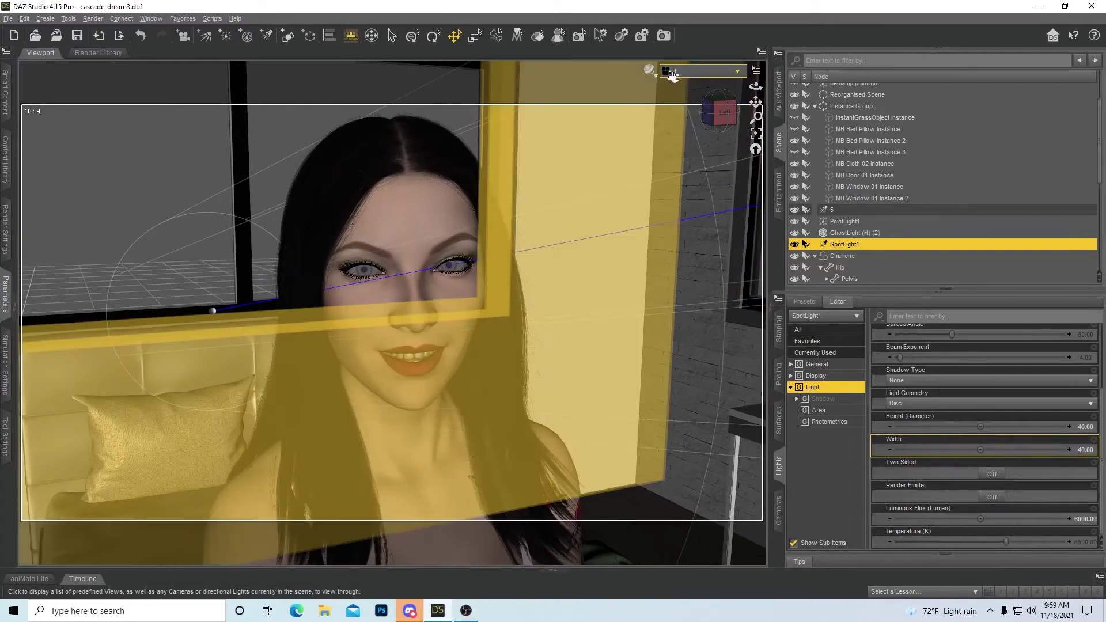
click(643, 72)
click(651, 71)
click(662, 216)
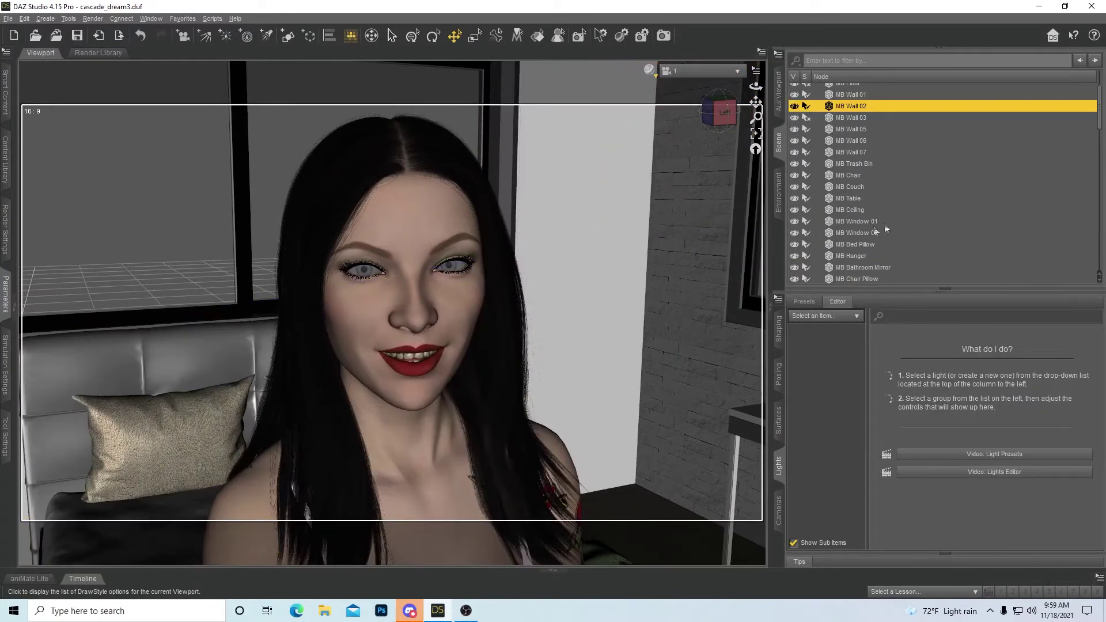
Reselect SpotLight1 in the scene hierarchy and review its light settings
scroll(907, 210, down, 15)
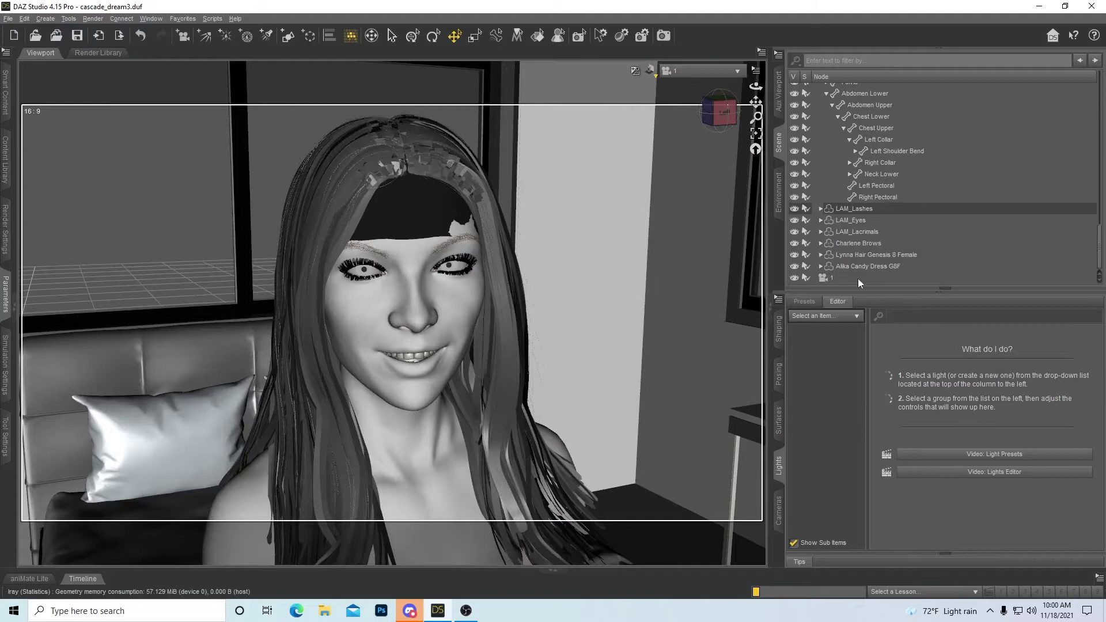
scroll(869, 247, up, 4)
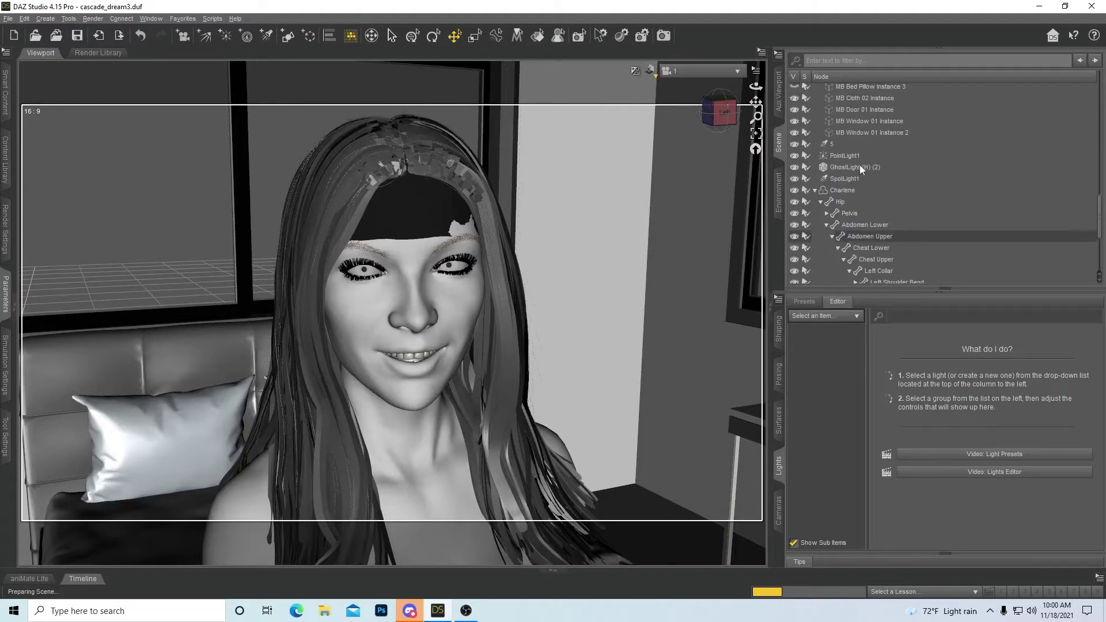
click(859, 180)
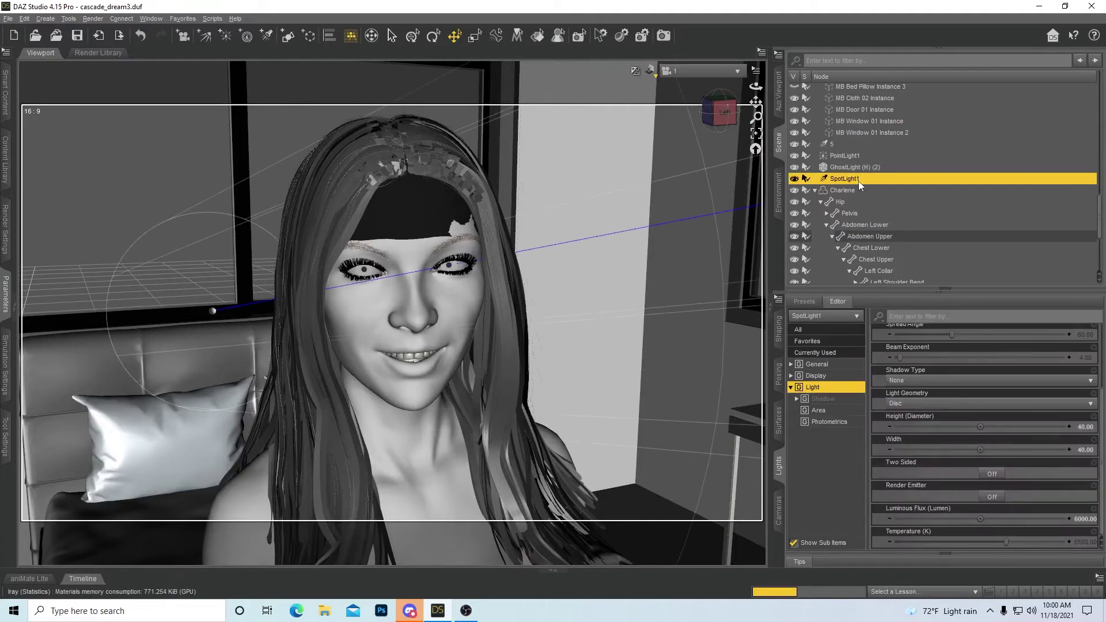
scroll(962, 470, up, 3)
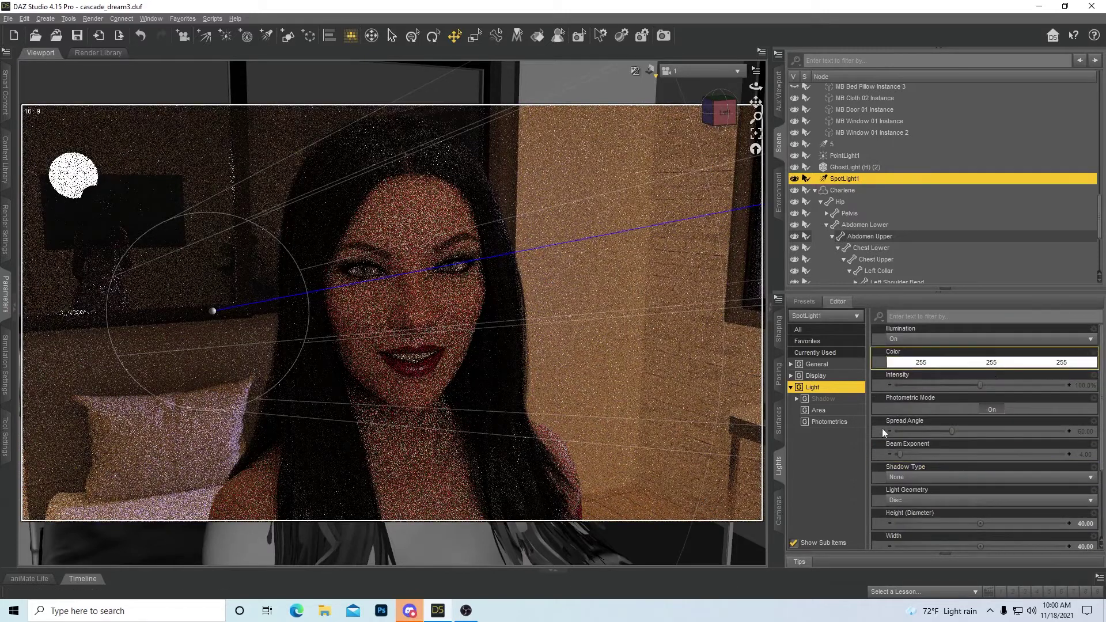
scroll(923, 403, down, 3)
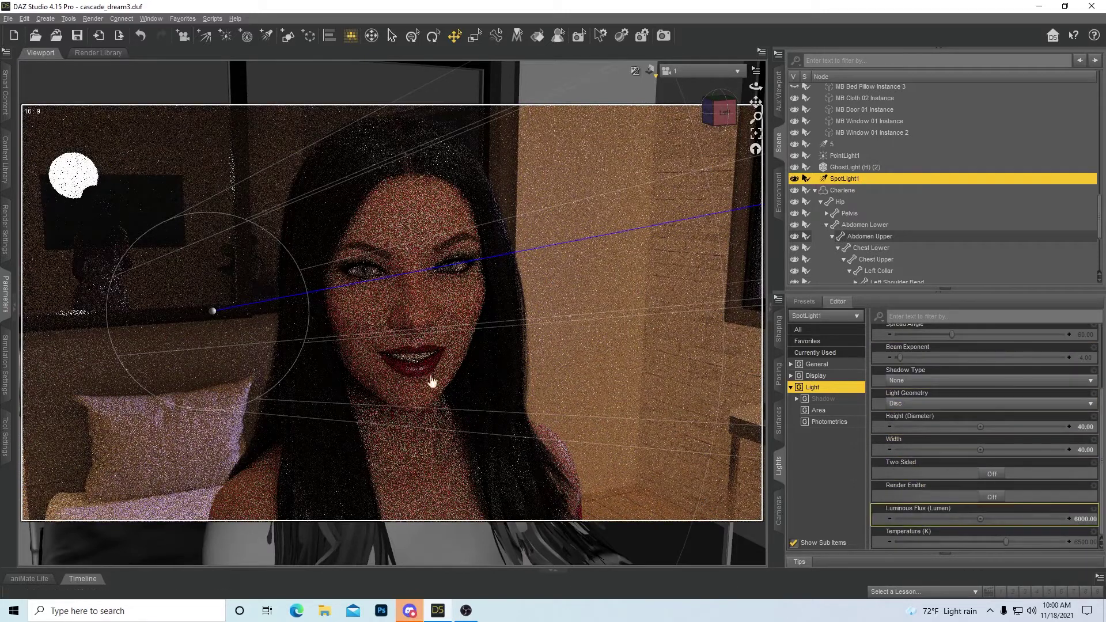
Try SpotLight1's luminous flux at 50000 lumen in the Iray preview and restore it to 6000
click(1074, 514)
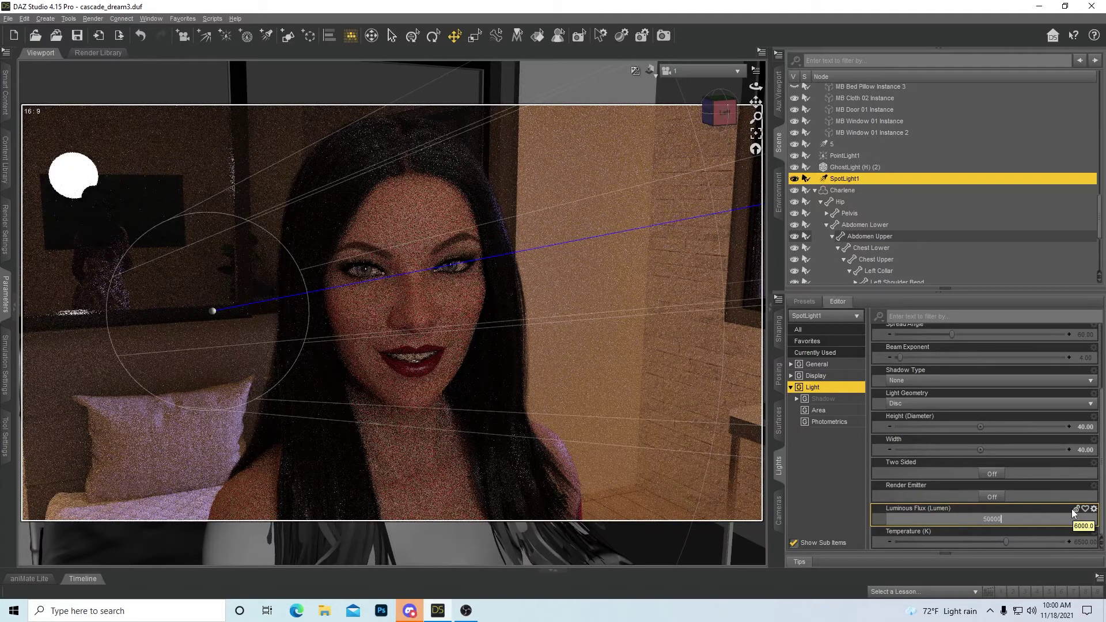
key(Return)
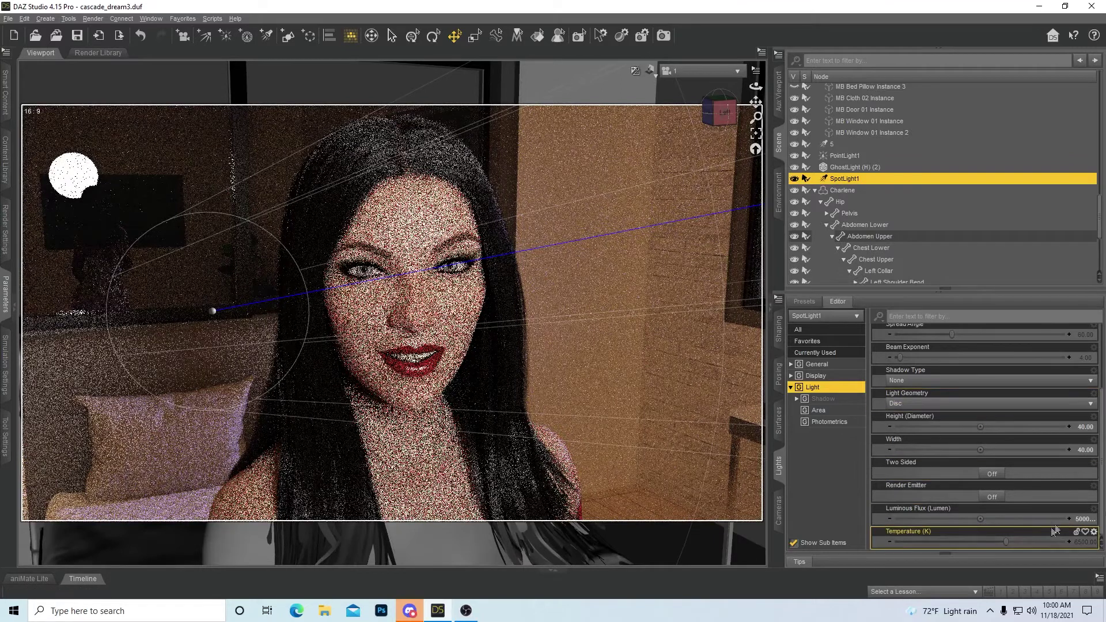
click(1079, 519)
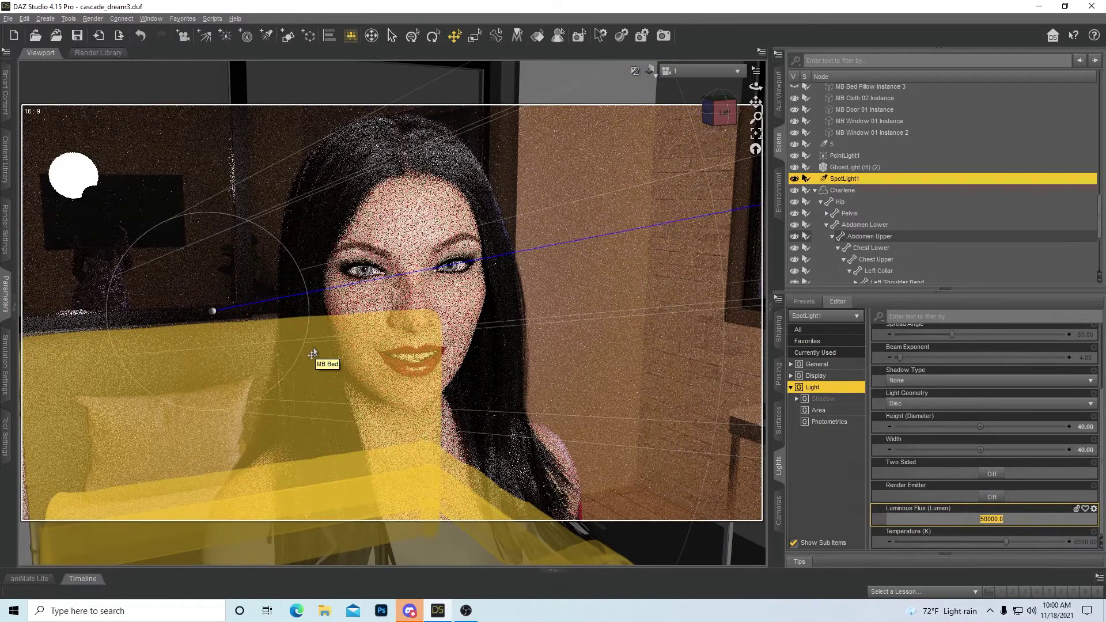
text(000)
key(Return)
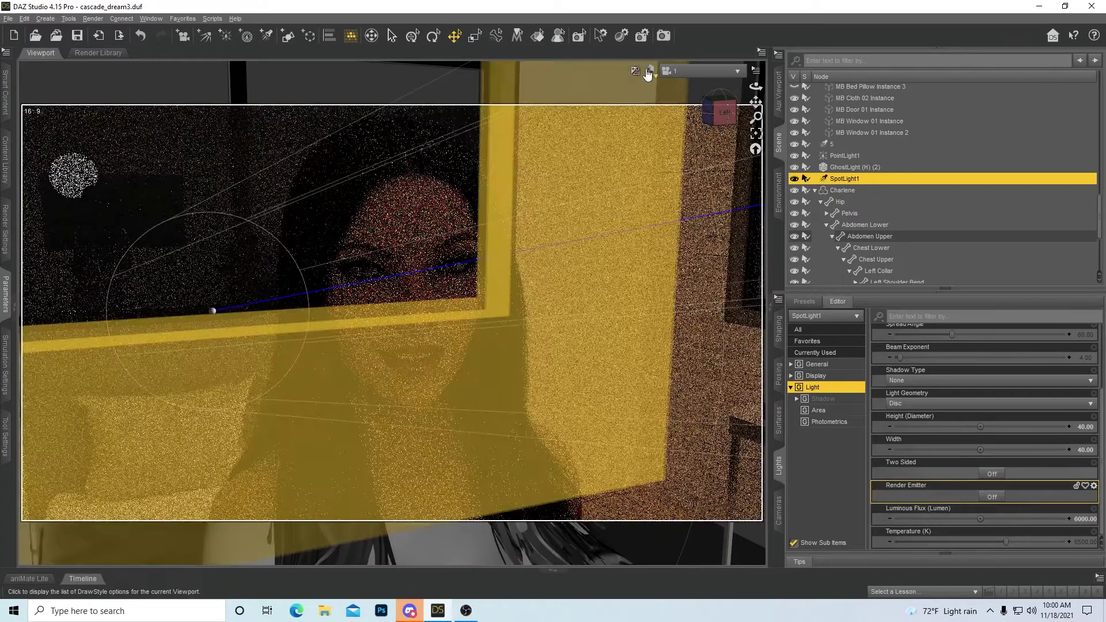
Return the viewport to Texture Shaded and reframe camera 1 on the figure's head and shoulders, with the bed and bedside lamp behind
click(667, 72)
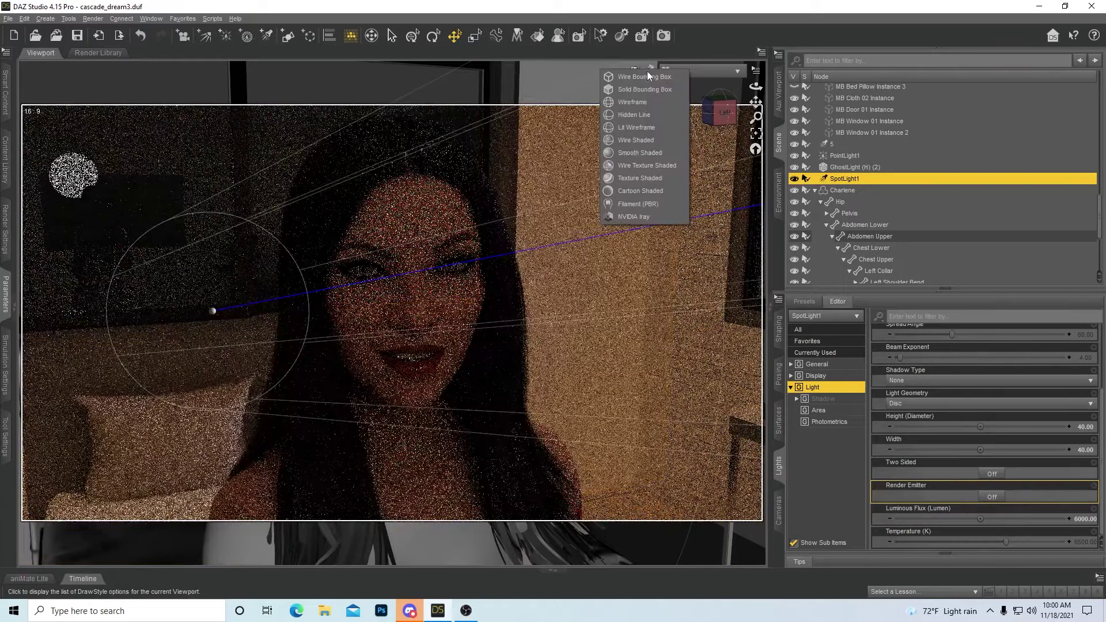
click(655, 179)
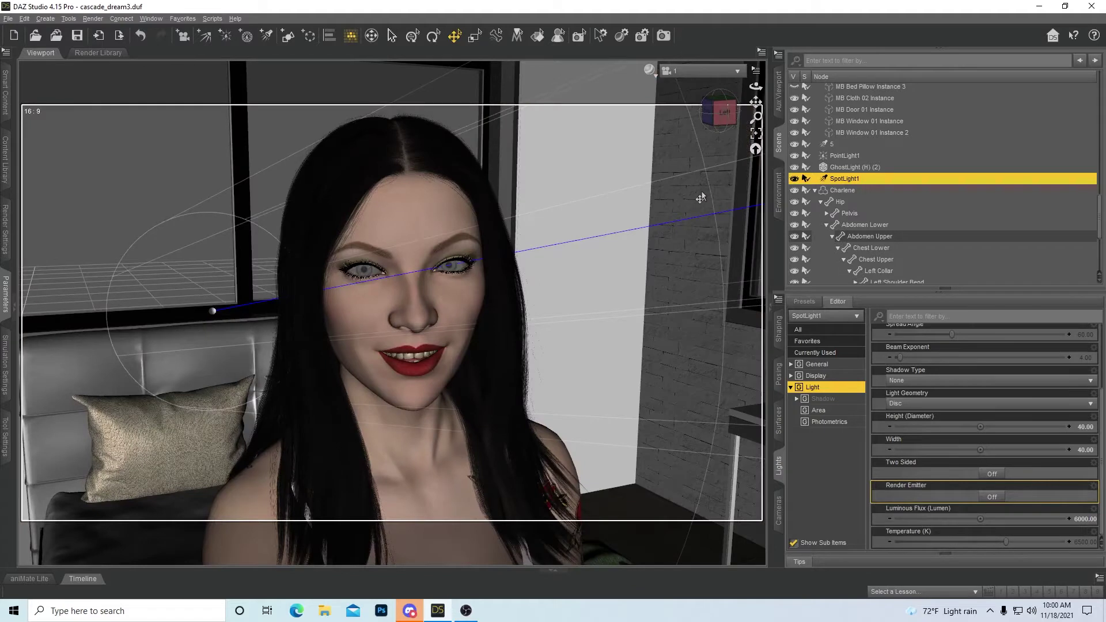
drag(922, 314, 1040, 588)
drag(756, 117, 769, 334)
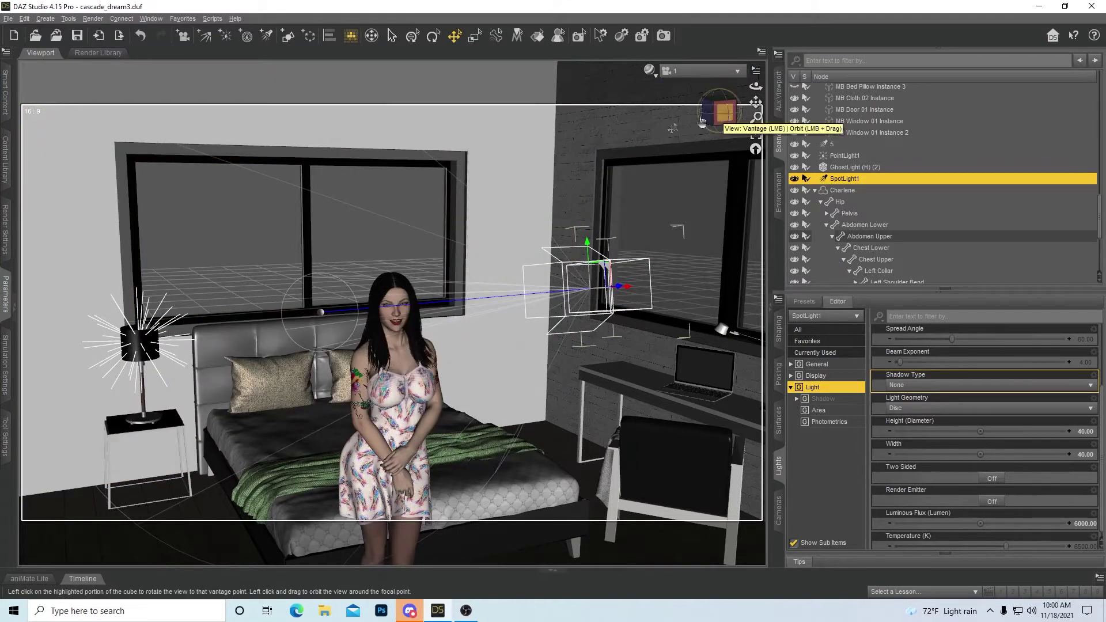
drag(723, 117, 754, 102)
scroll(754, 102, down, 10)
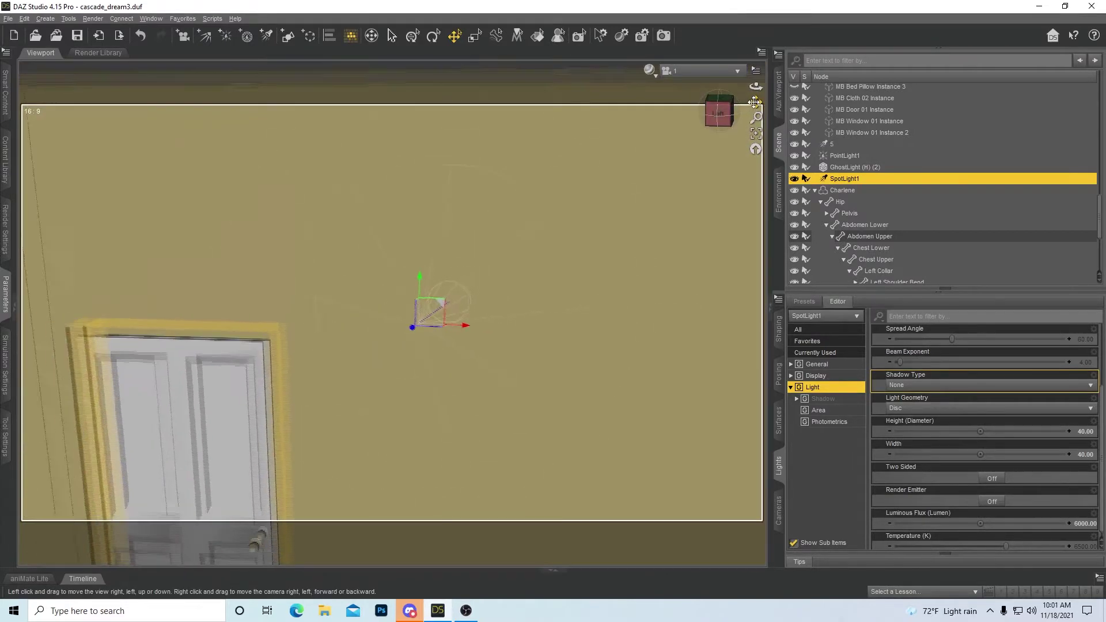
scroll(700, 146, up, 10)
scroll(702, 147, up, 10)
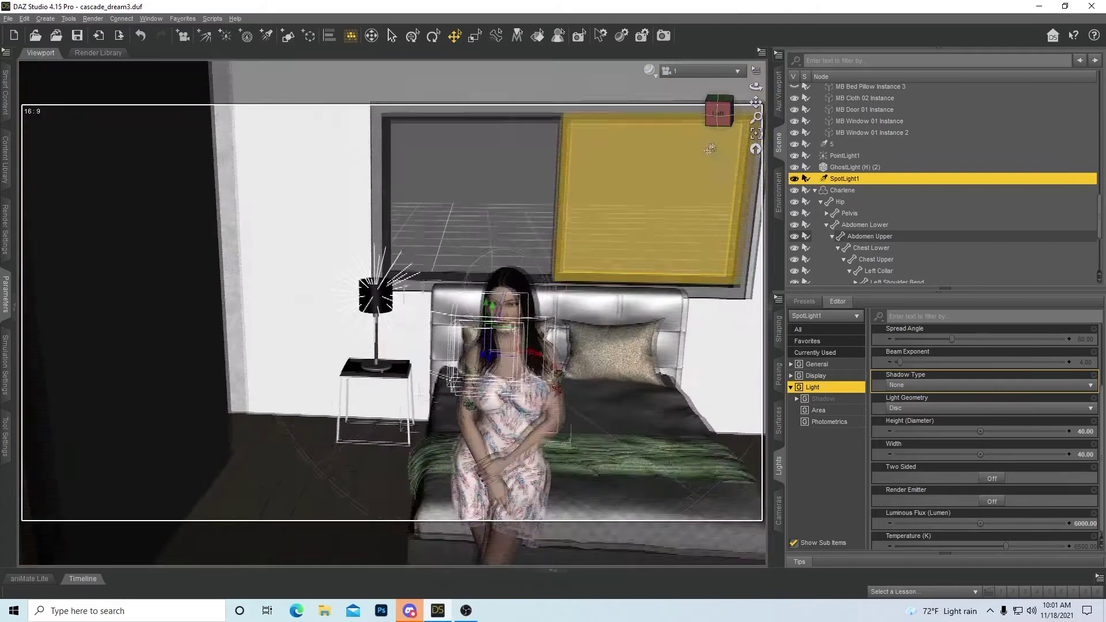
drag(722, 117, 724, 116)
scroll(706, 142, up, 5)
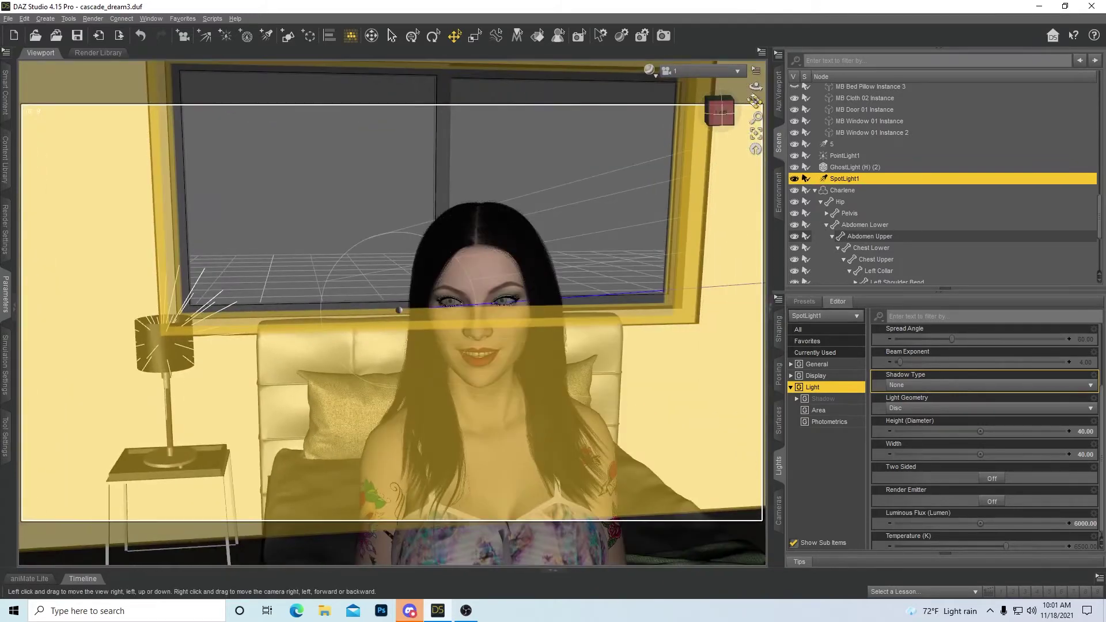
scroll(694, 118, up, 5)
drag(717, 116, 756, 103)
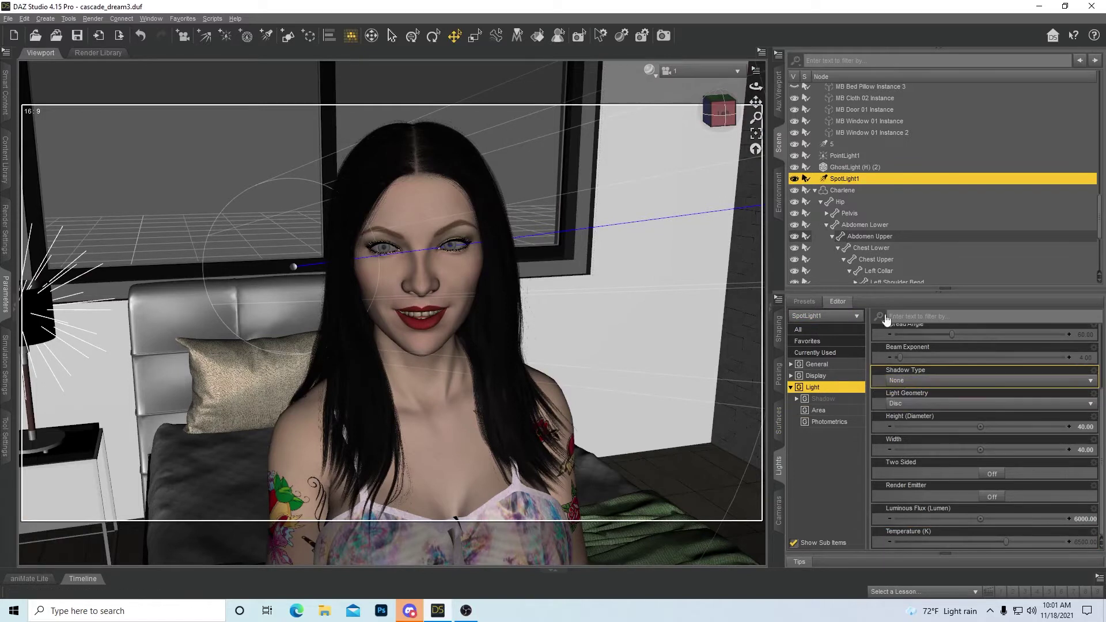
Bring up SpotLight1's display settings and orbit the Perspective View to see its cone beside the figure and desk
click(816, 375)
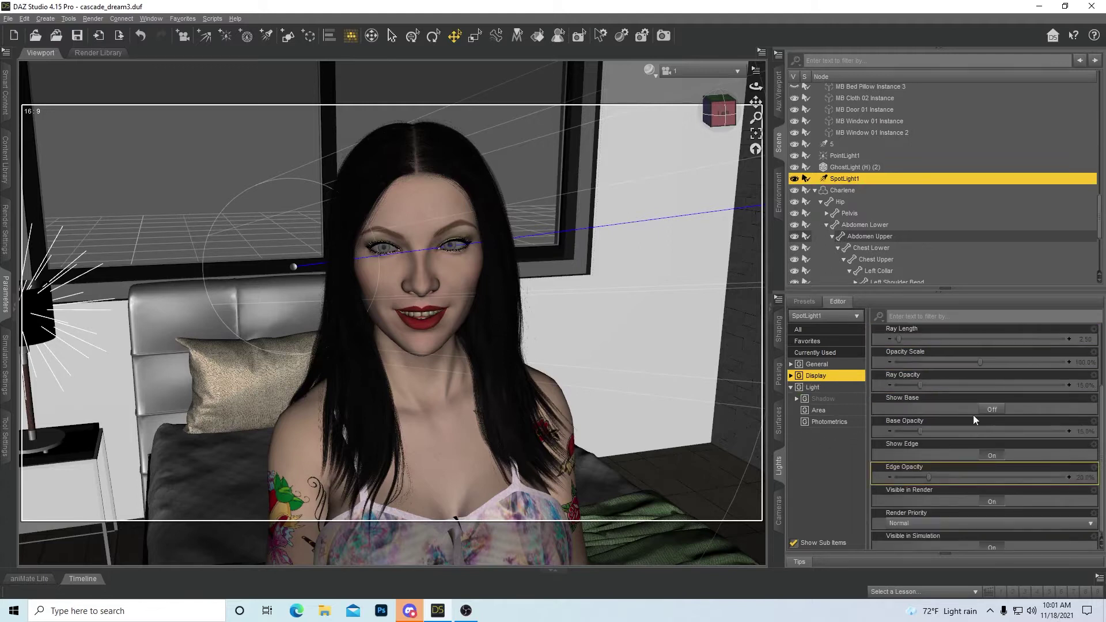
scroll(930, 359, up, 4)
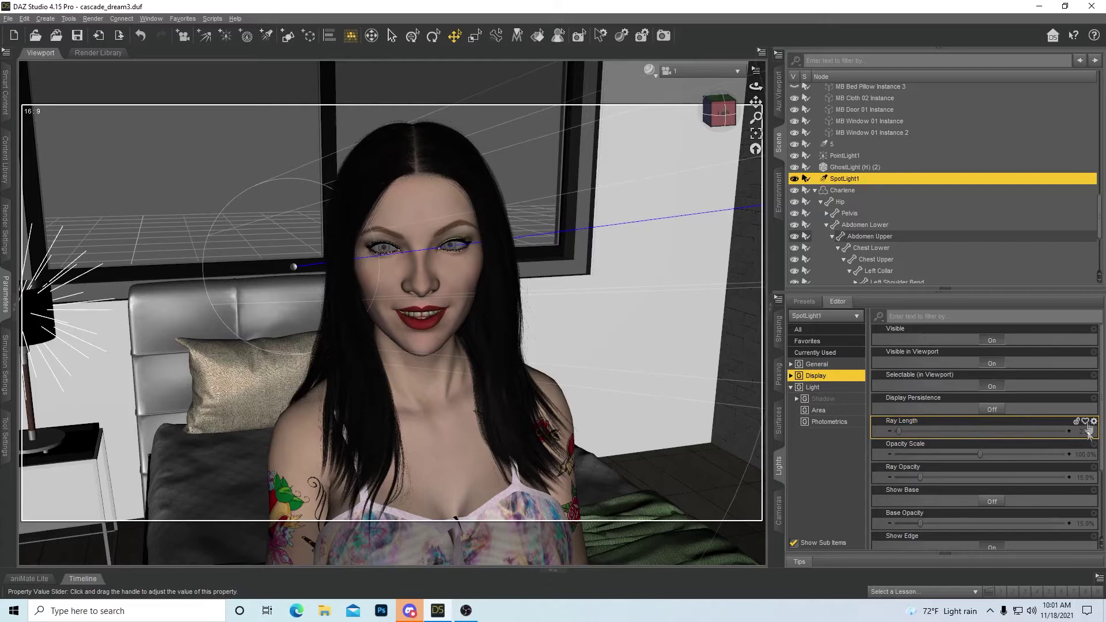
click(702, 70)
click(700, 77)
drag(726, 130, 724, 309)
middle_drag(75, 336, 451, 339)
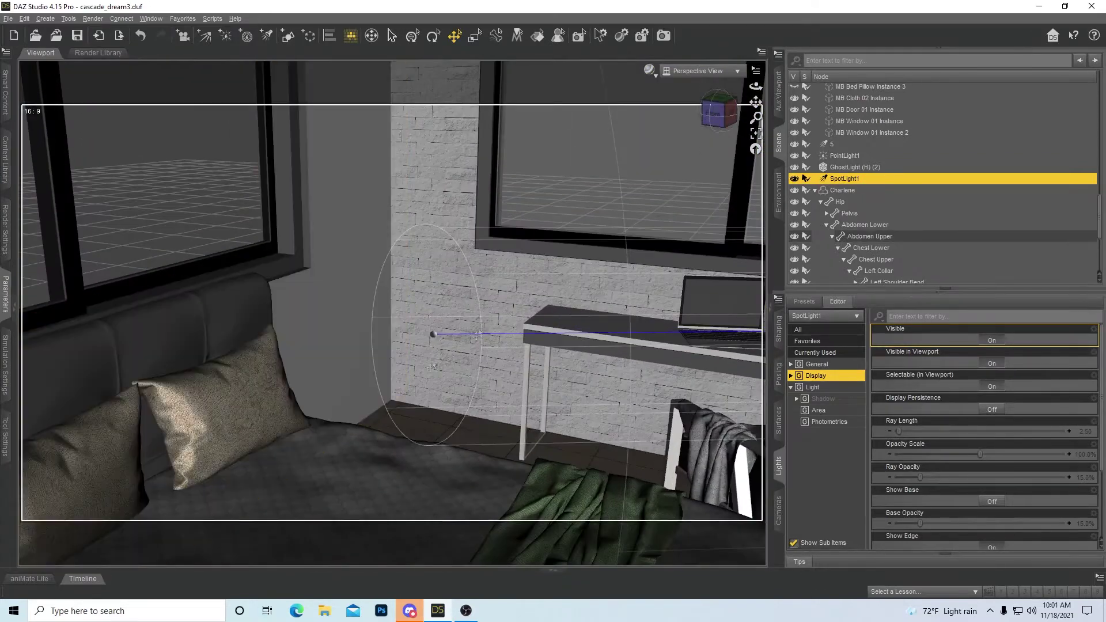
middle_drag(695, 283, 753, 285)
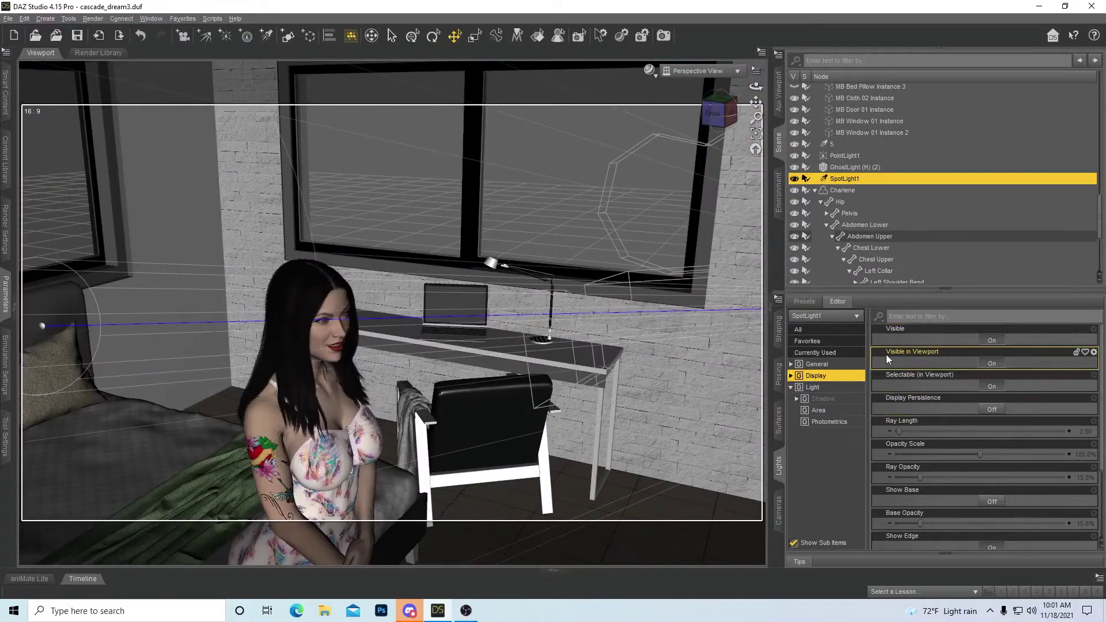
Try a ray length of 5 on SpotLight1 and reset it to the default
click(1086, 431)
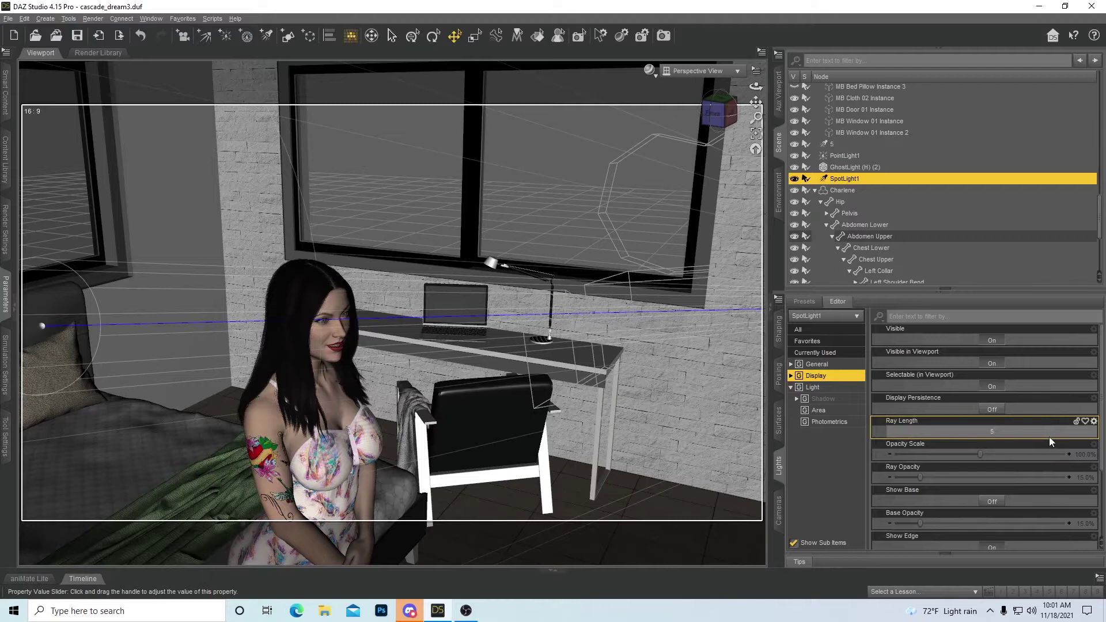
key(Return)
drag(712, 115, 717, 113)
alt+click(1086, 433)
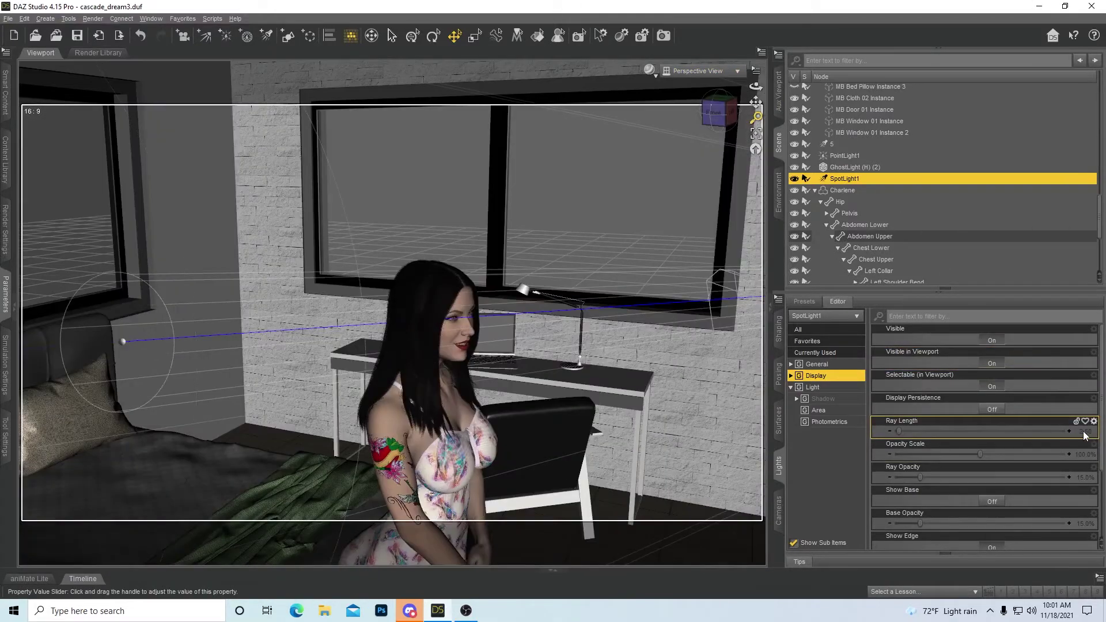
Look through SpotLight1 and pull the light back slightly while keeping the figure and bed inside its cone
click(705, 75)
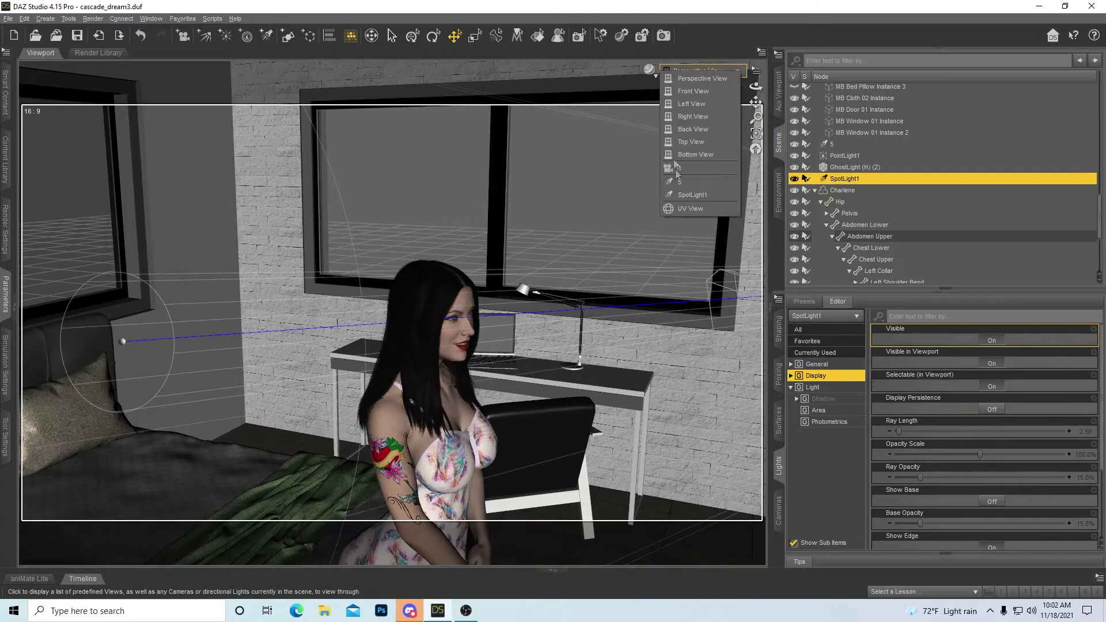
click(714, 194)
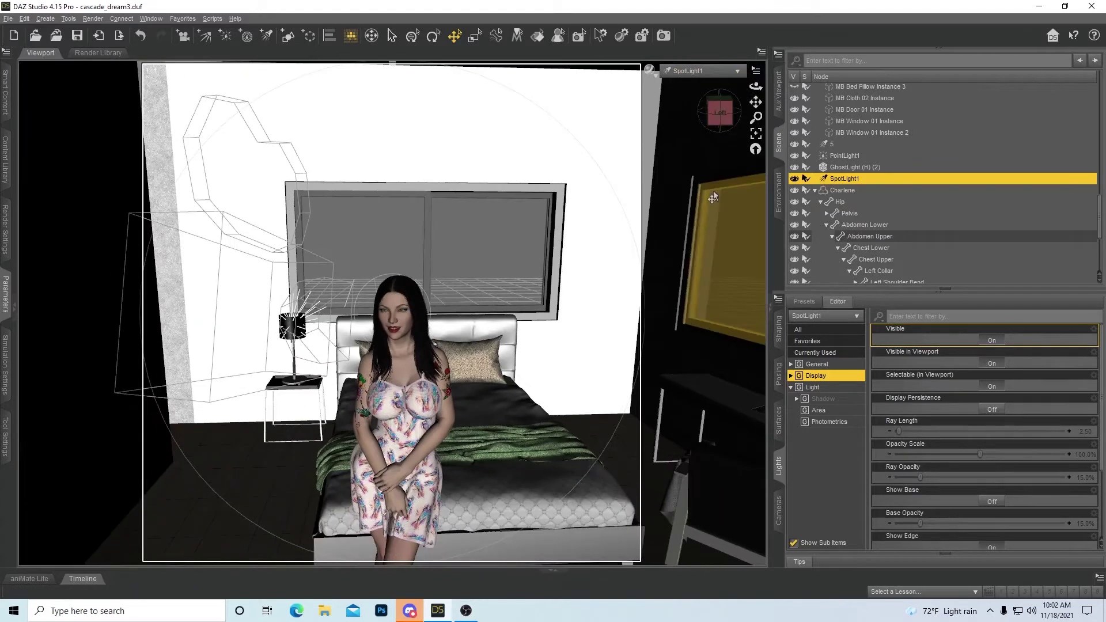
scroll(713, 196, down, 1)
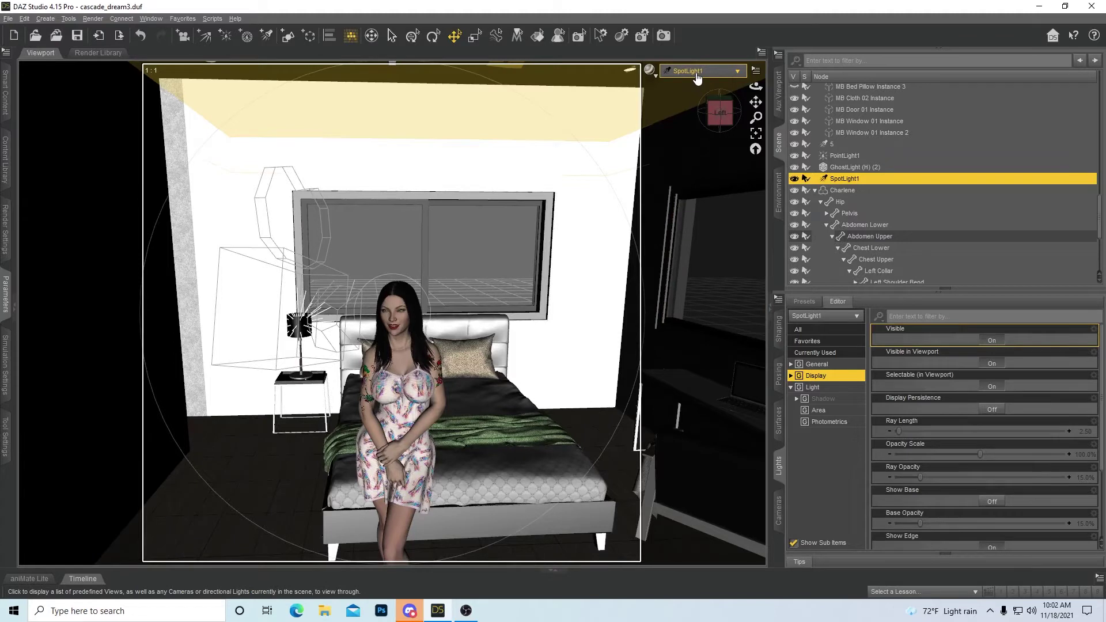
Return to the camera 1 view and preview the repositioned spotlight in NVIDIA Iray
click(701, 78)
click(696, 171)
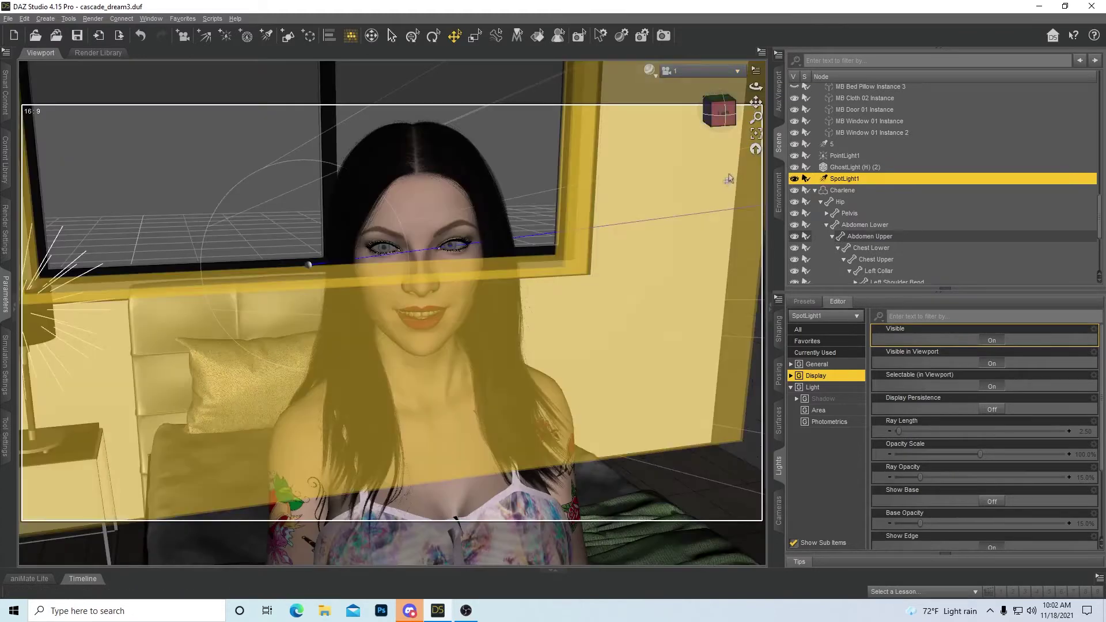
click(650, 70)
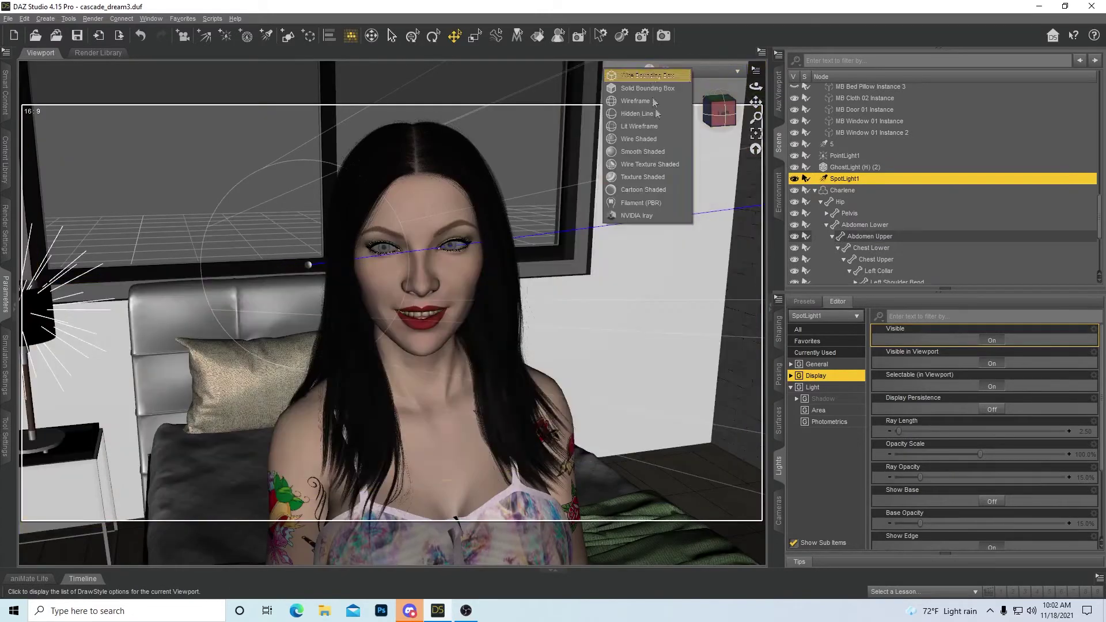
click(648, 215)
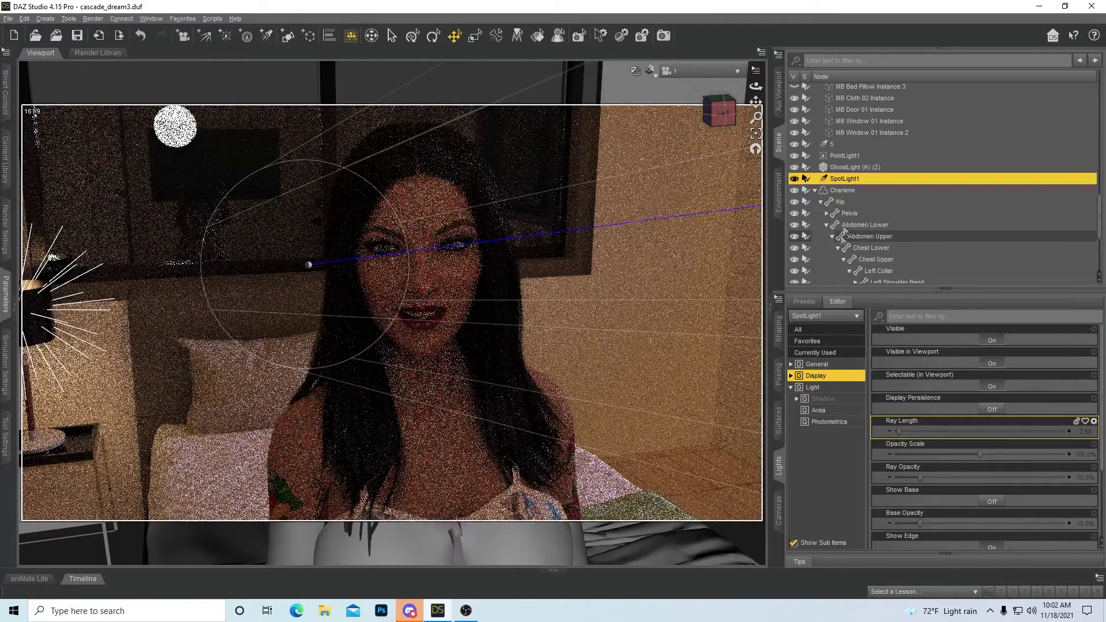
Set SpotLight1's light colour to the saved custom blue (136, 156, 255)
click(813, 388)
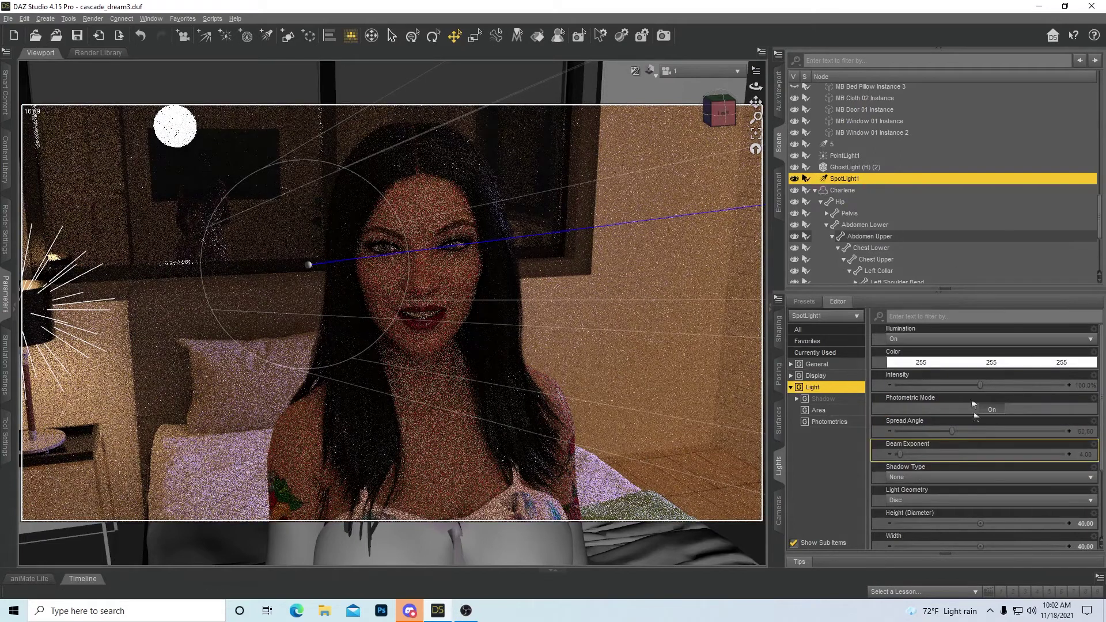
click(1007, 363)
click(535, 342)
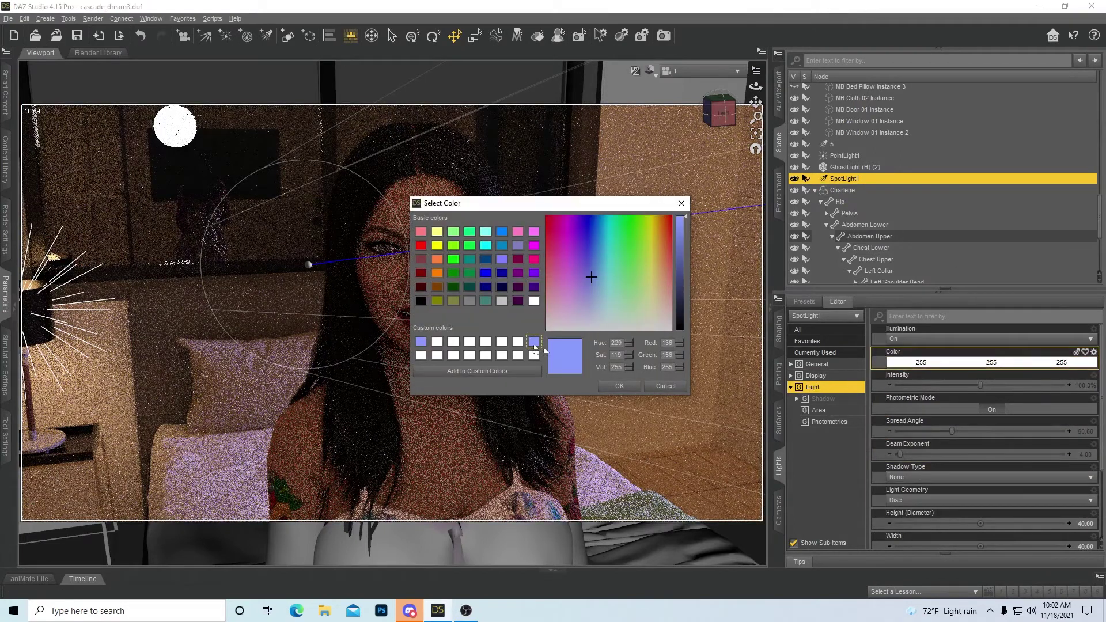
click(632, 387)
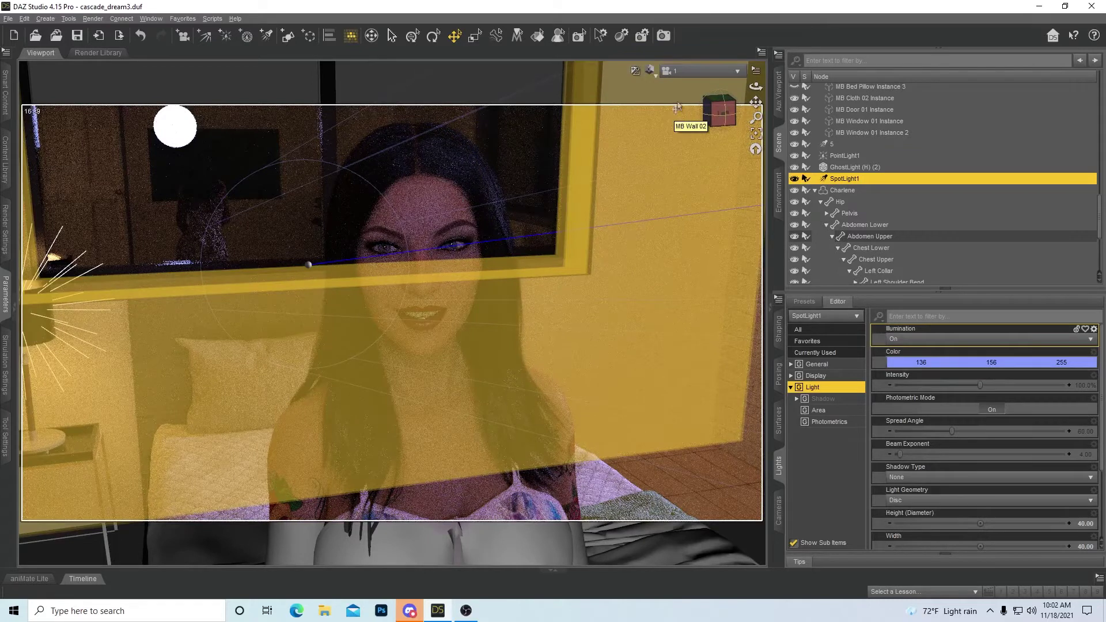
Leave the Iray preview, look through spotlight 5 outside the window, and select that light to show its settings
click(650, 71)
click(640, 213)
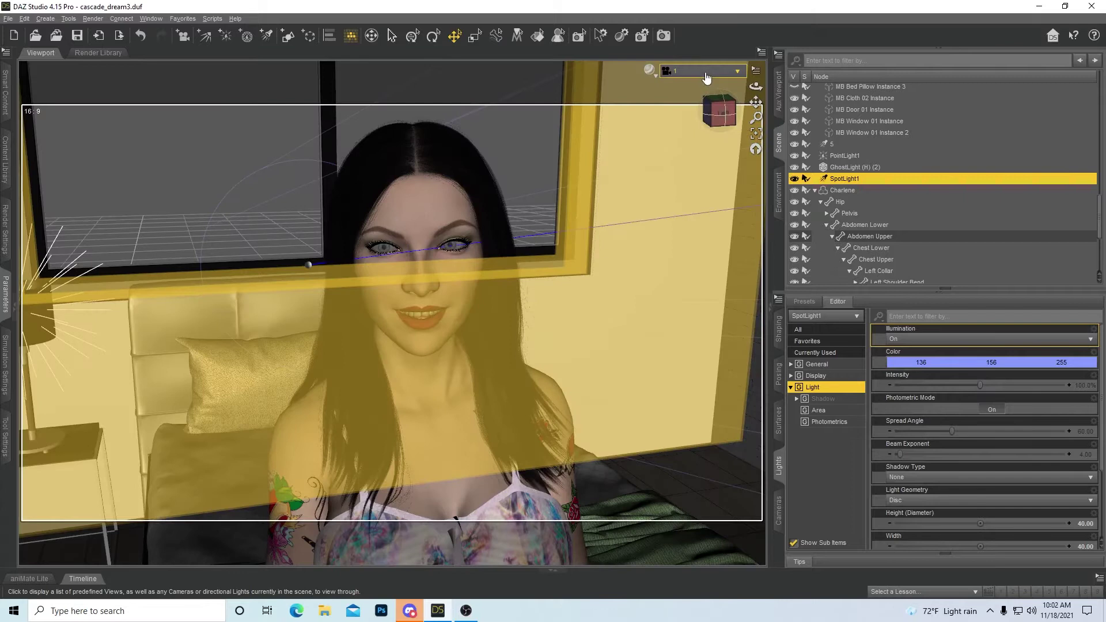
click(702, 70)
click(699, 182)
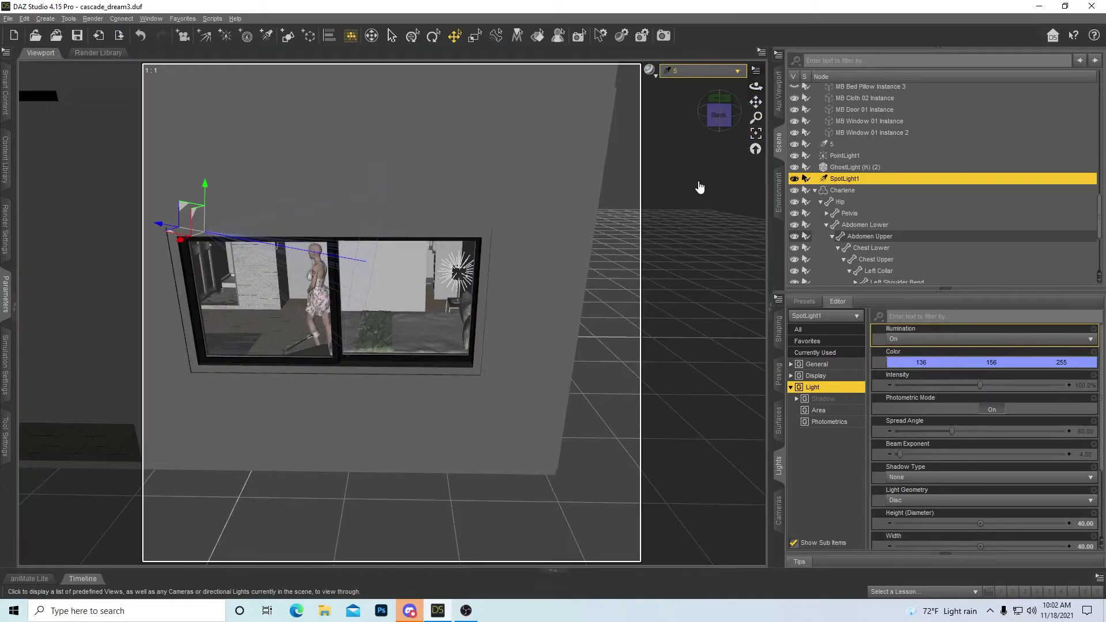
scroll(1060, 461, down, 3)
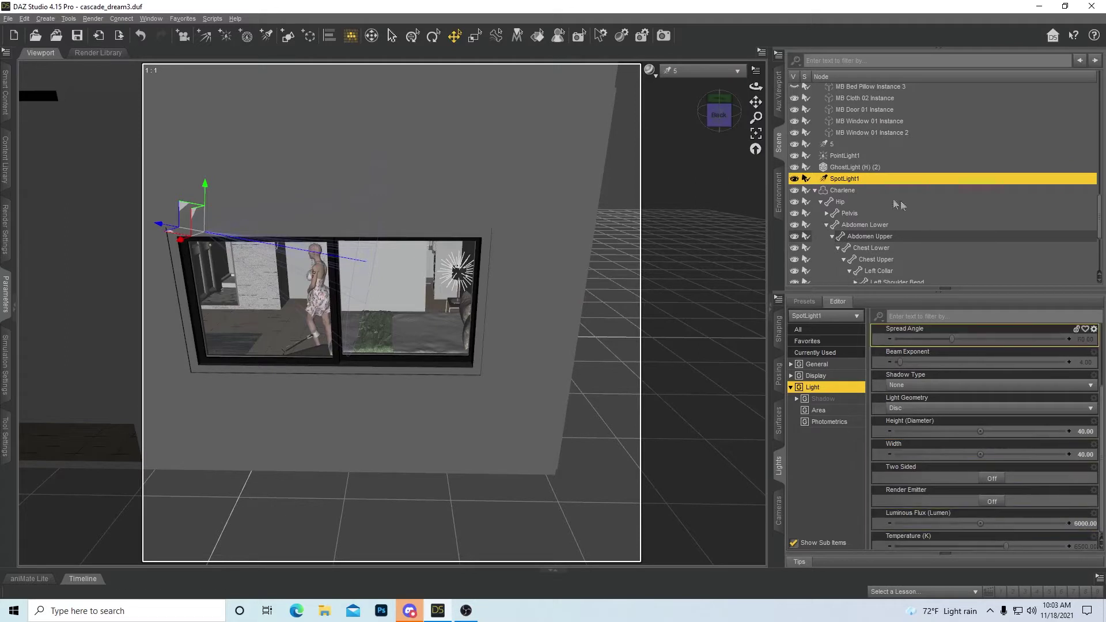
click(864, 168)
click(857, 146)
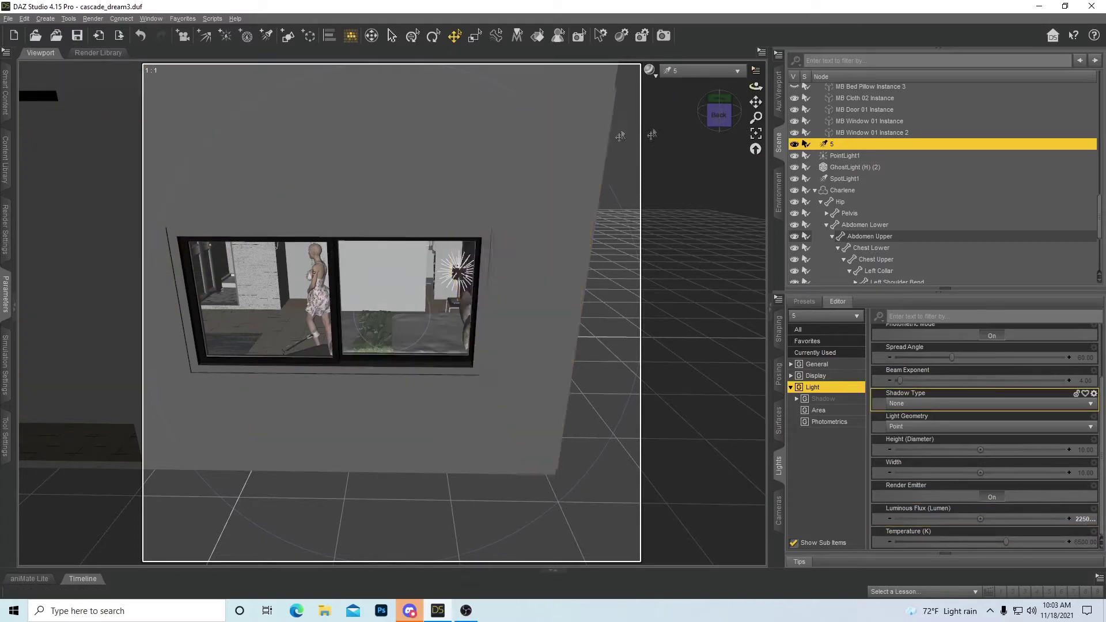
Return to the camera 1 view, preview it in NVIDIA Iray, and frame the figure's face more closely
click(692, 70)
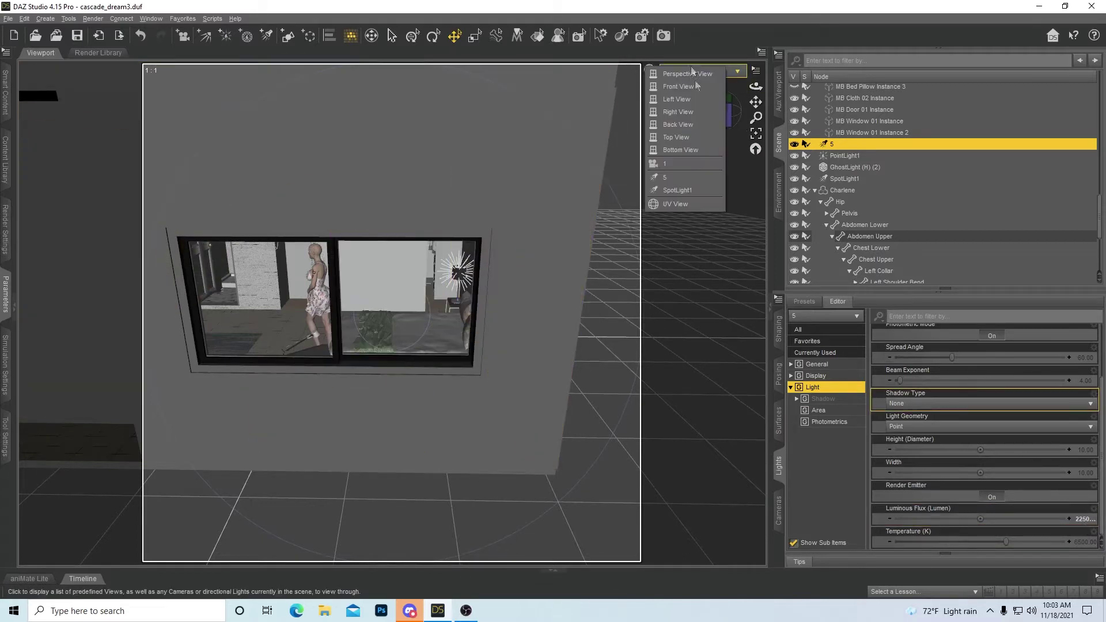
click(686, 163)
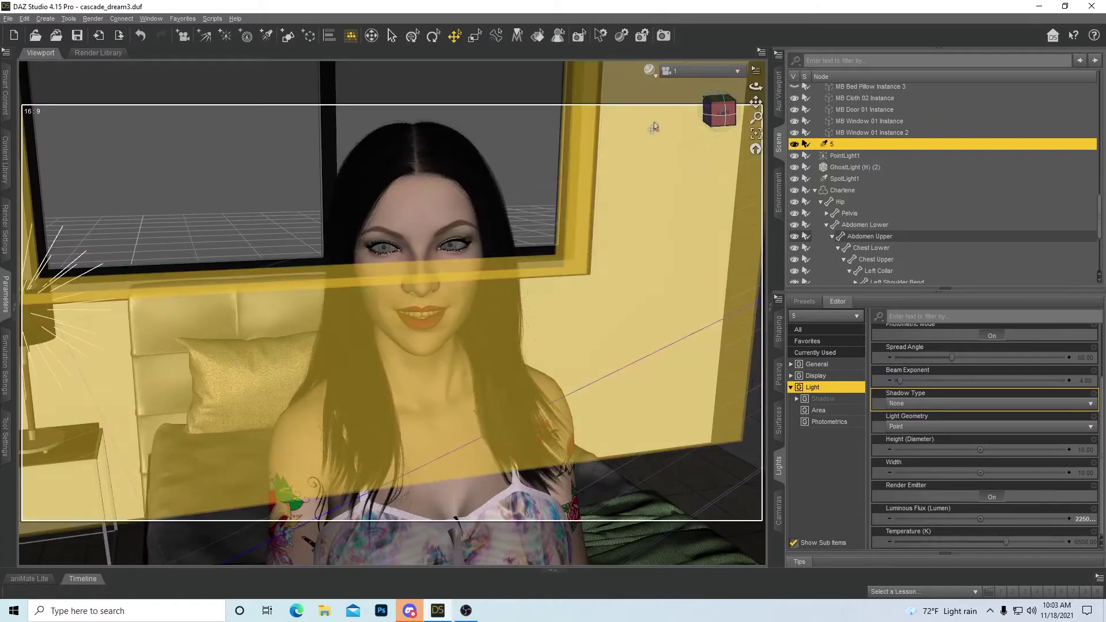
click(649, 69)
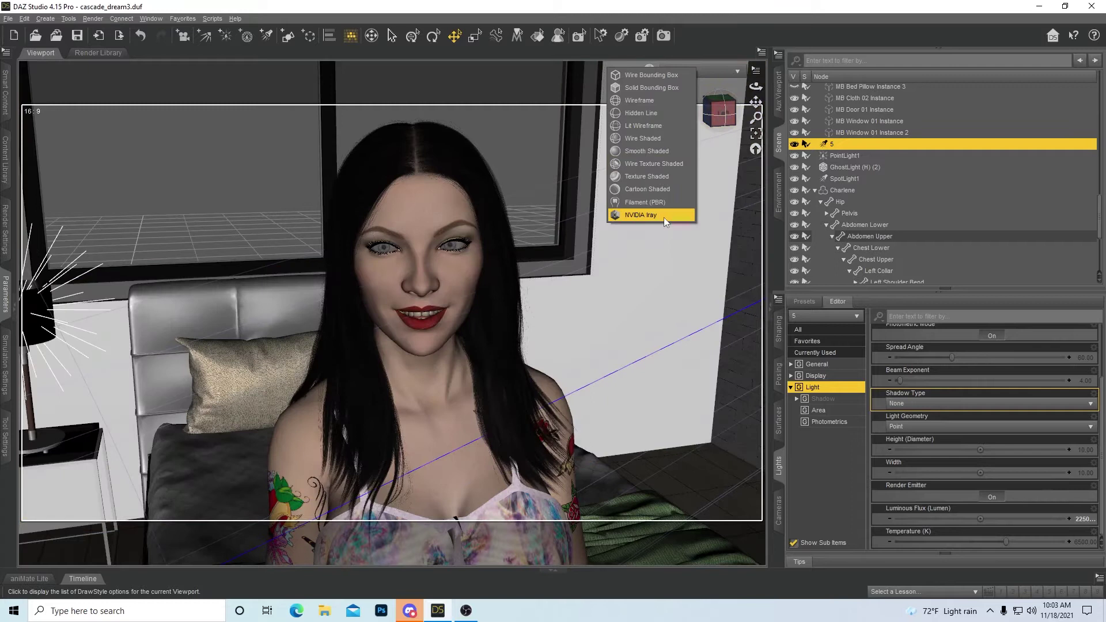
click(664, 217)
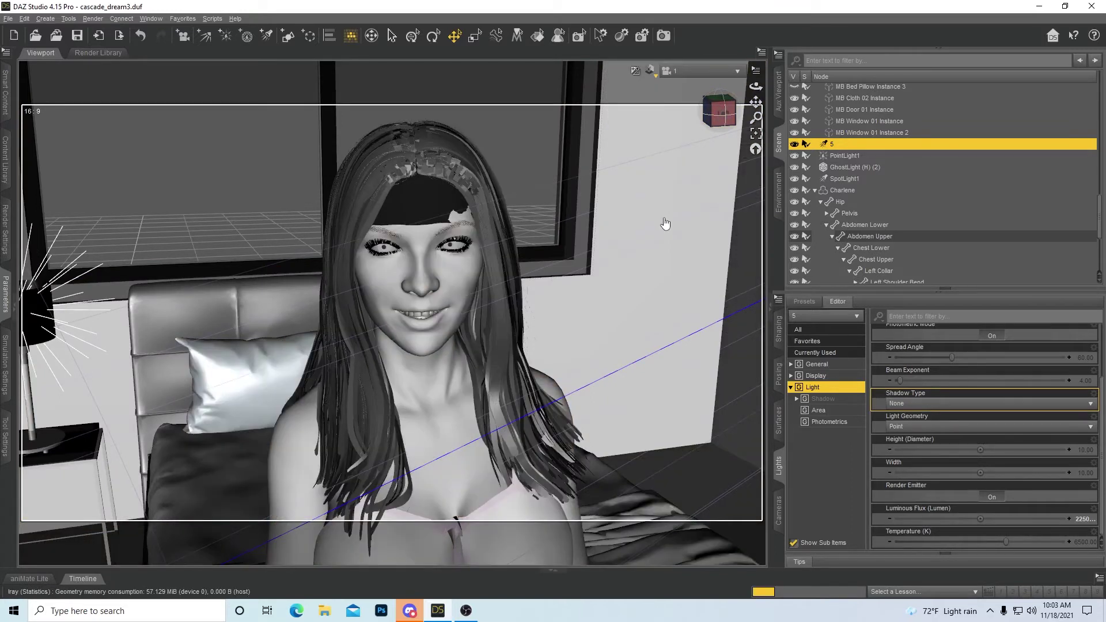
scroll(589, 186, up, 4)
drag(754, 104, 771, 134)
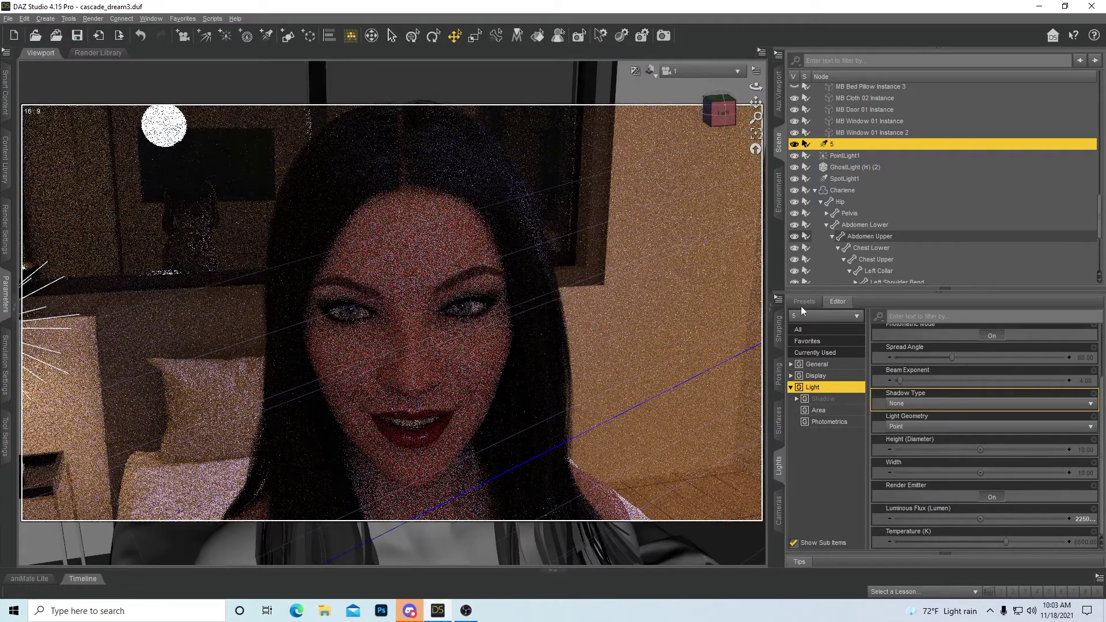
Set spotlight 5's light colour to white (255, 255, 255)
scroll(1045, 546, up, 3)
click(992, 362)
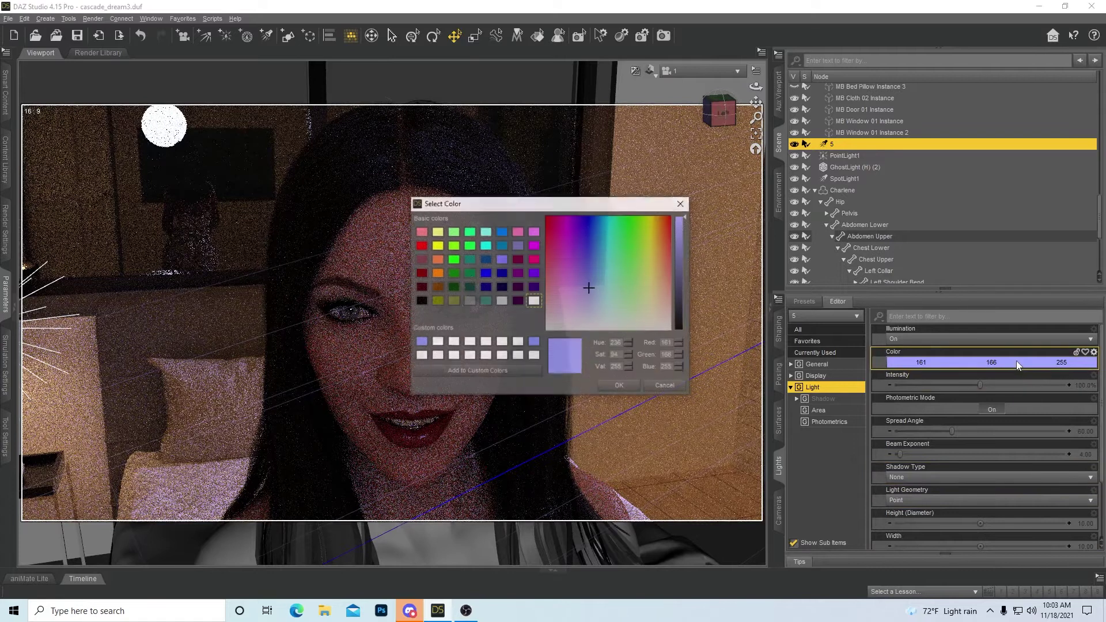
click(621, 386)
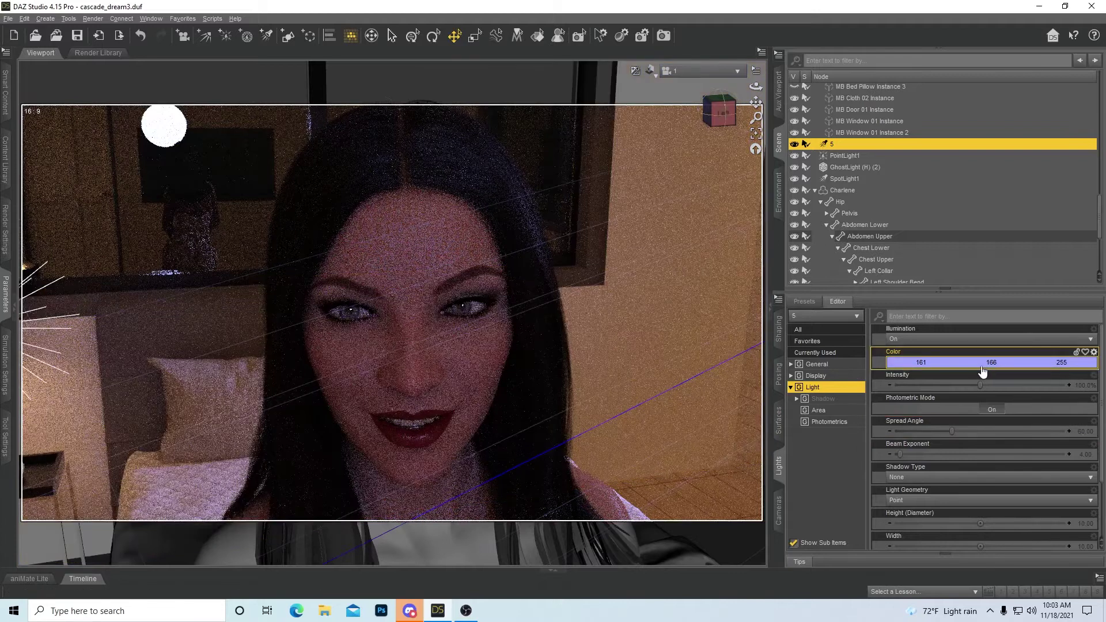
click(982, 365)
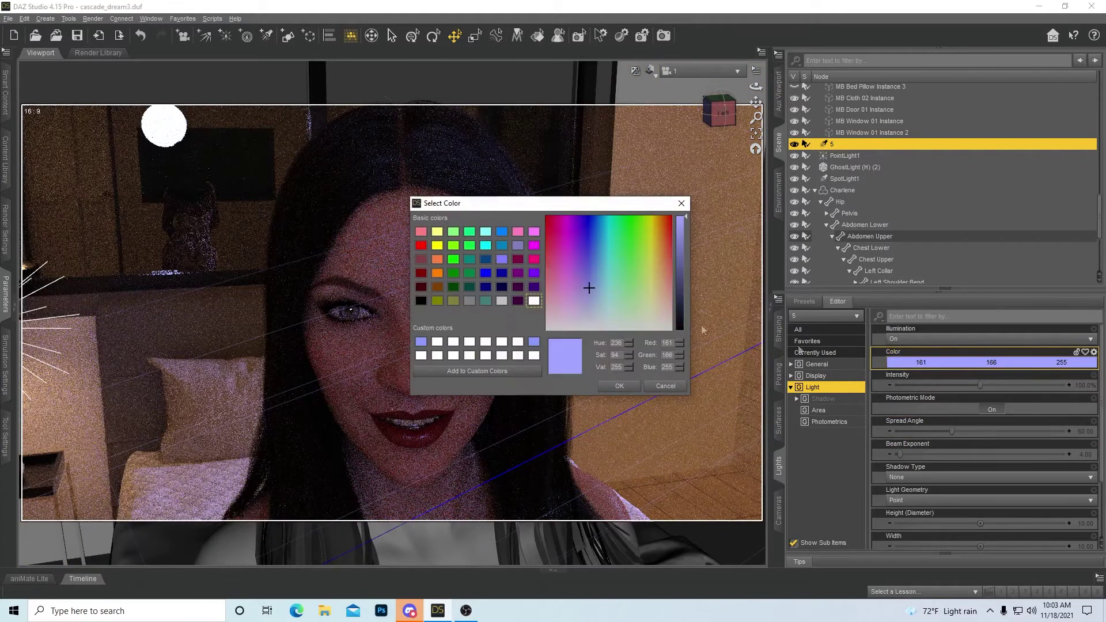
click(469, 344)
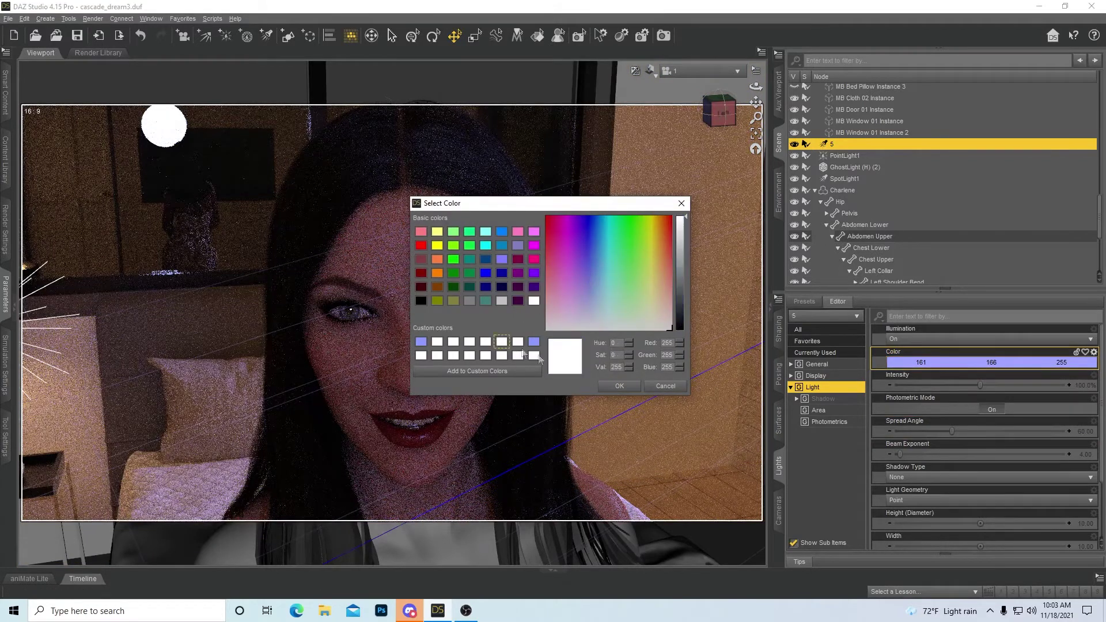
click(615, 387)
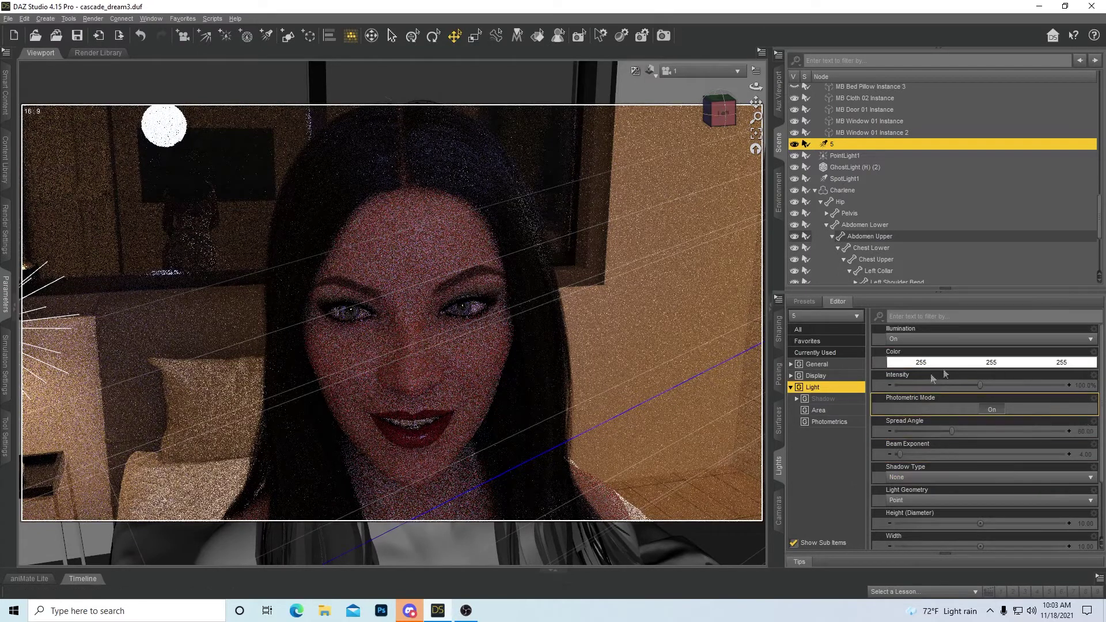
Select SpotLight1 and set its disc height and width to 80 each
scroll(1083, 409, down, 3)
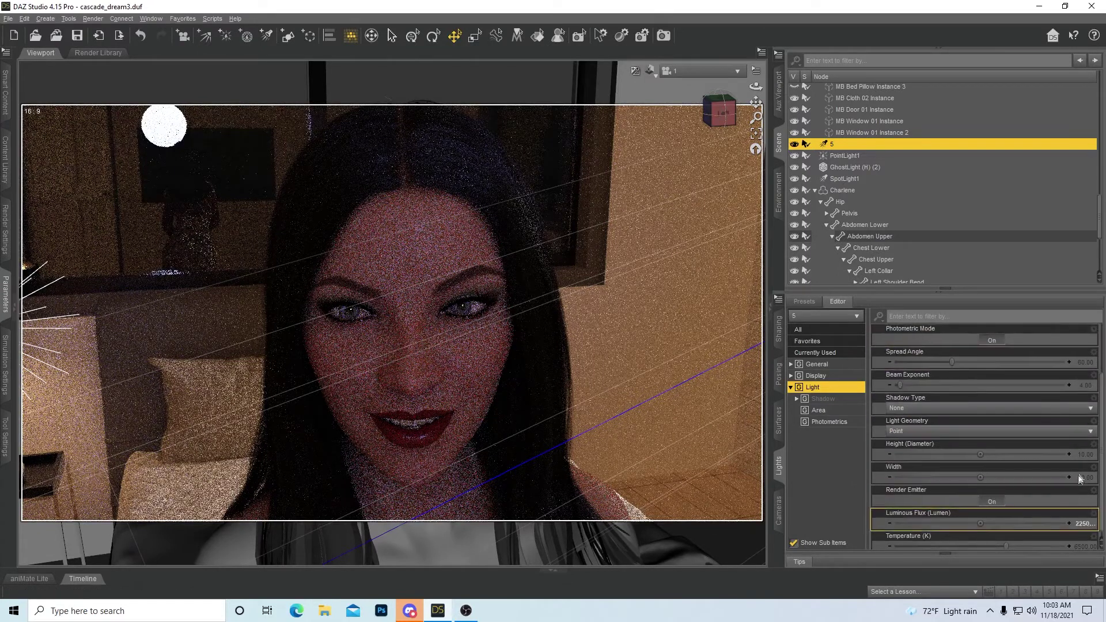
click(844, 155)
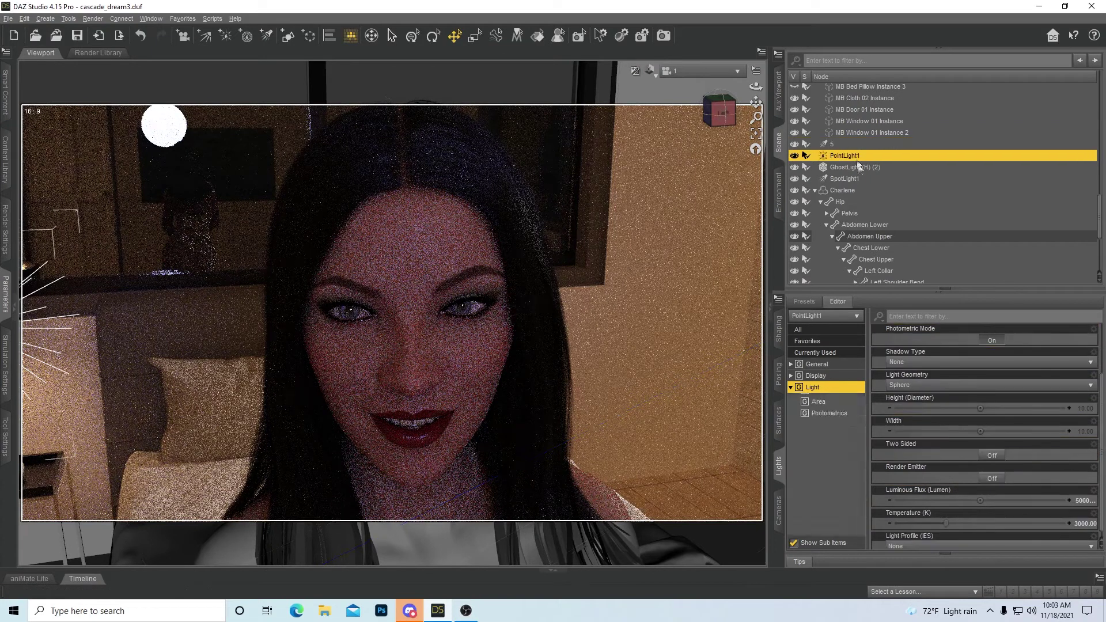
click(845, 178)
click(1082, 454)
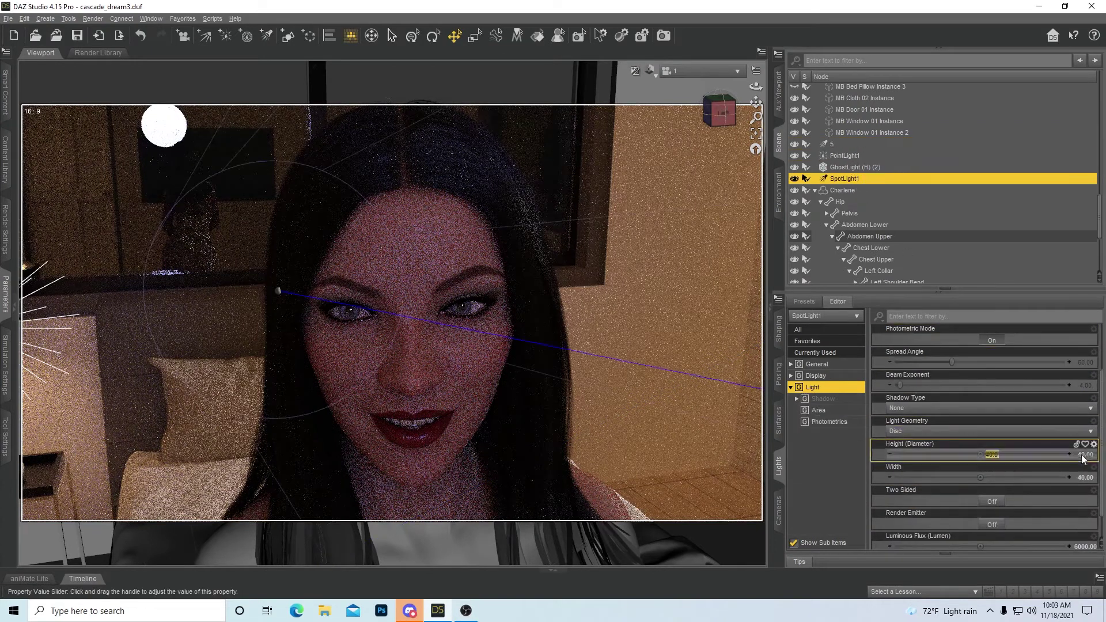
text(80)
key(Return)
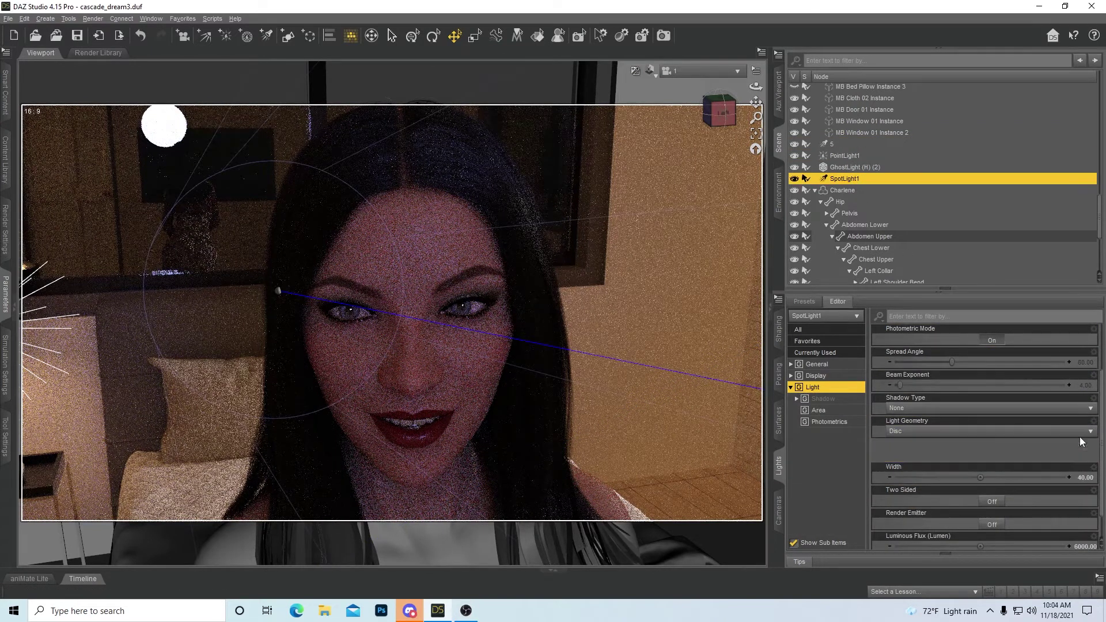
click(1090, 479)
text(820)
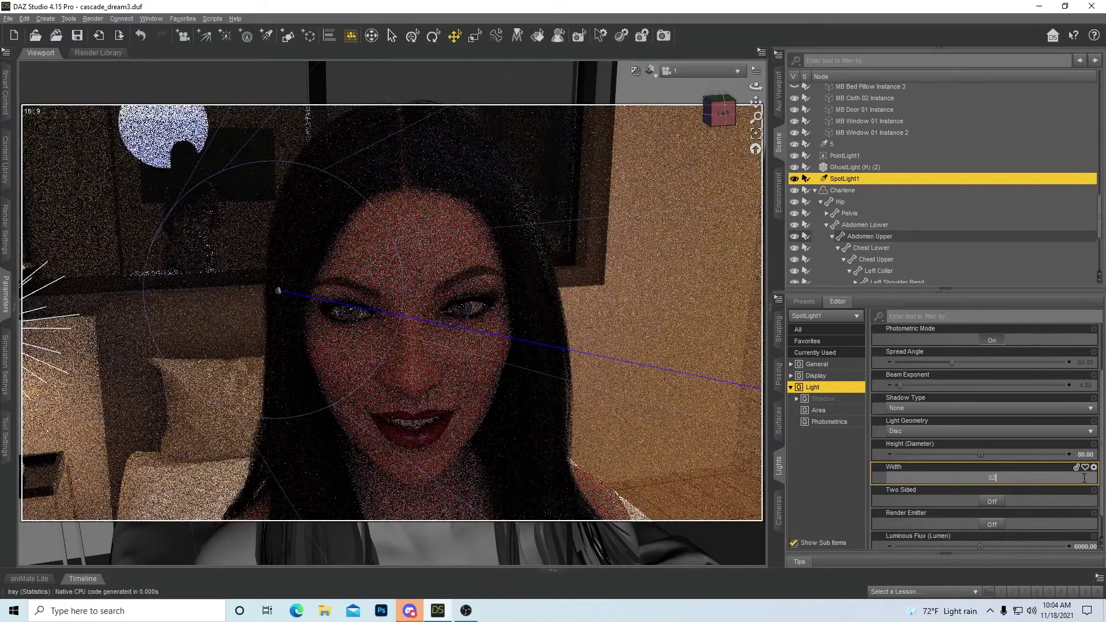
key(Return)
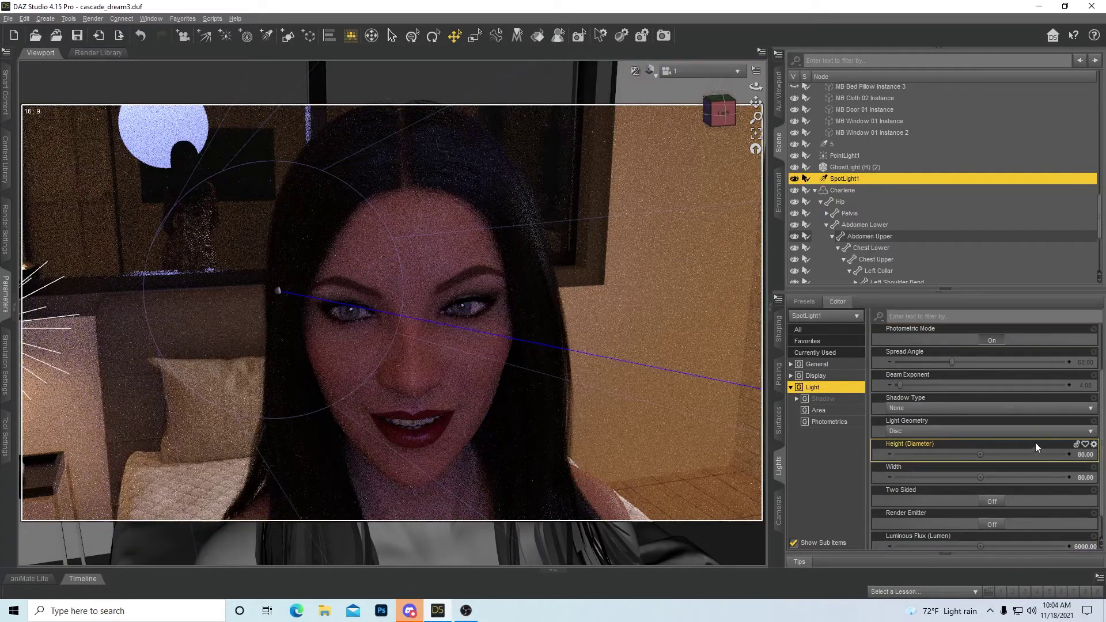
Change SpotLight1's light geometry to Rectangle with a height of 20 and a width of 70
scroll(1038, 461, down, 1)
scroll(1037, 460, up, 4)
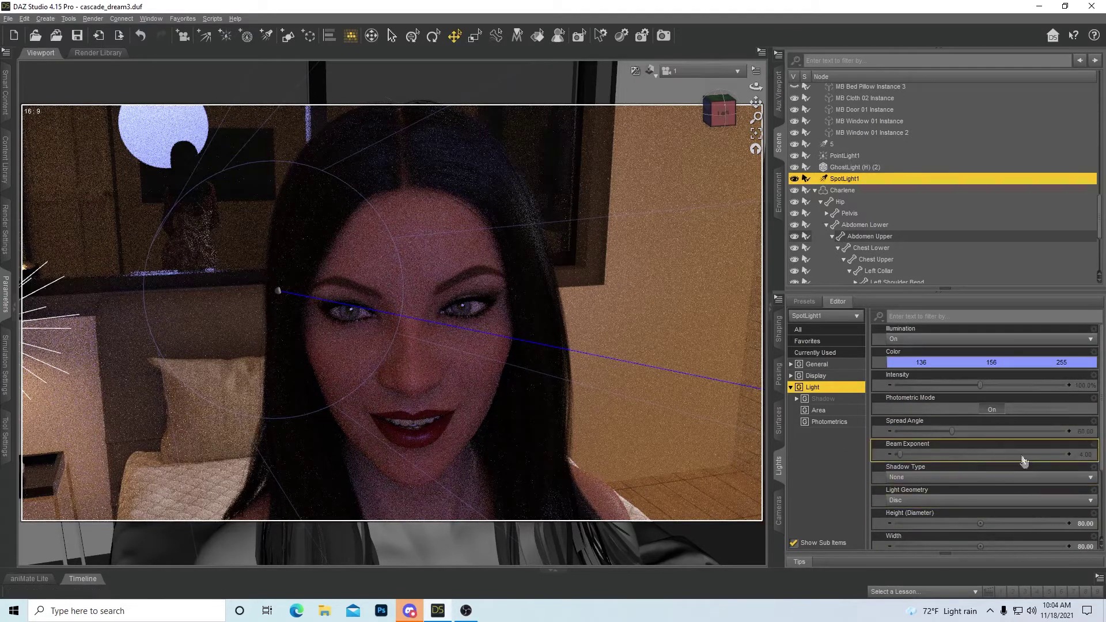
click(972, 504)
click(917, 525)
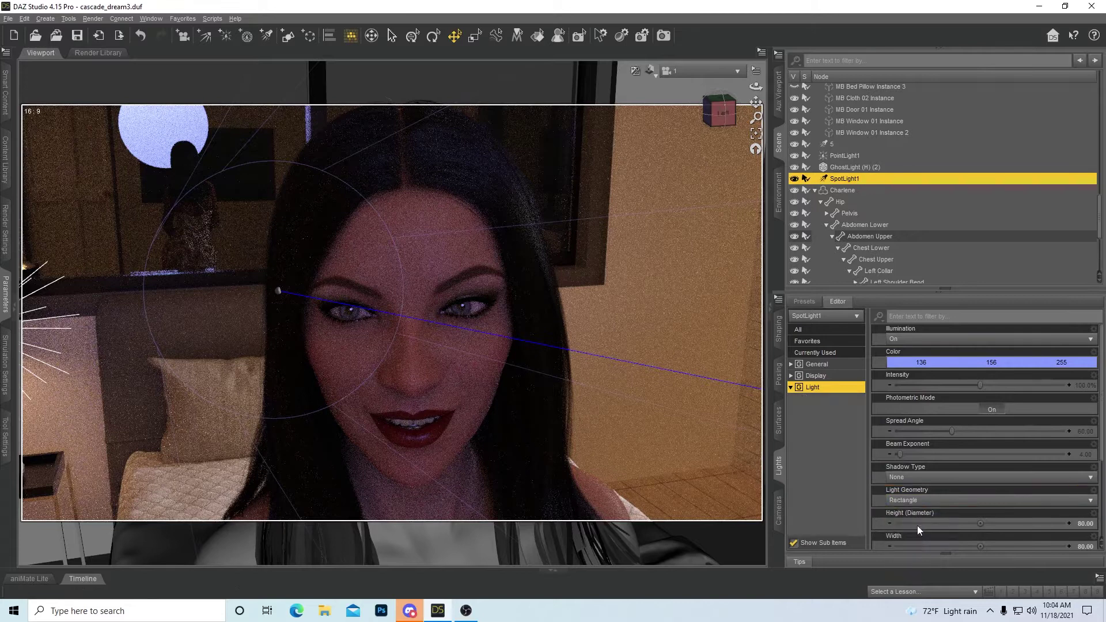
click(1080, 518)
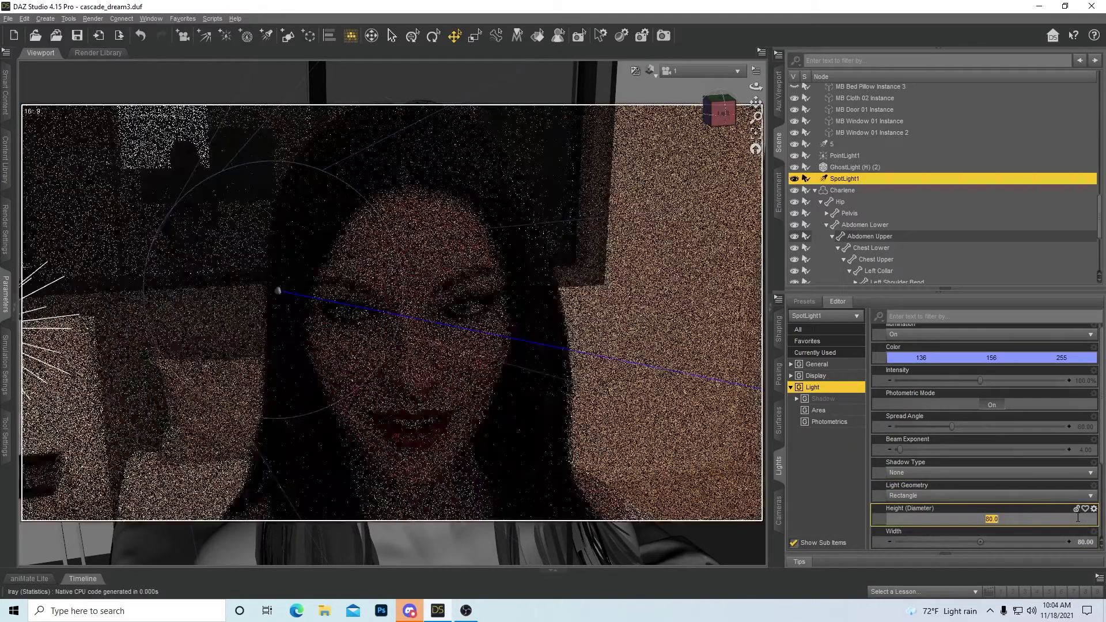
text(20)
key(Return)
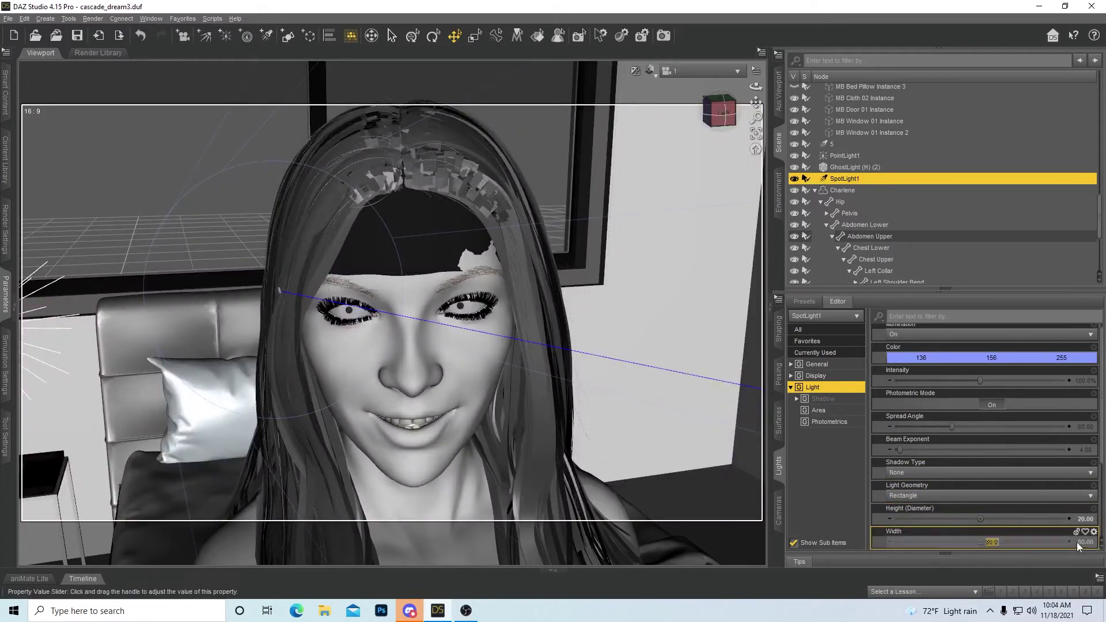
click(1082, 543)
text(30)
key(Return)
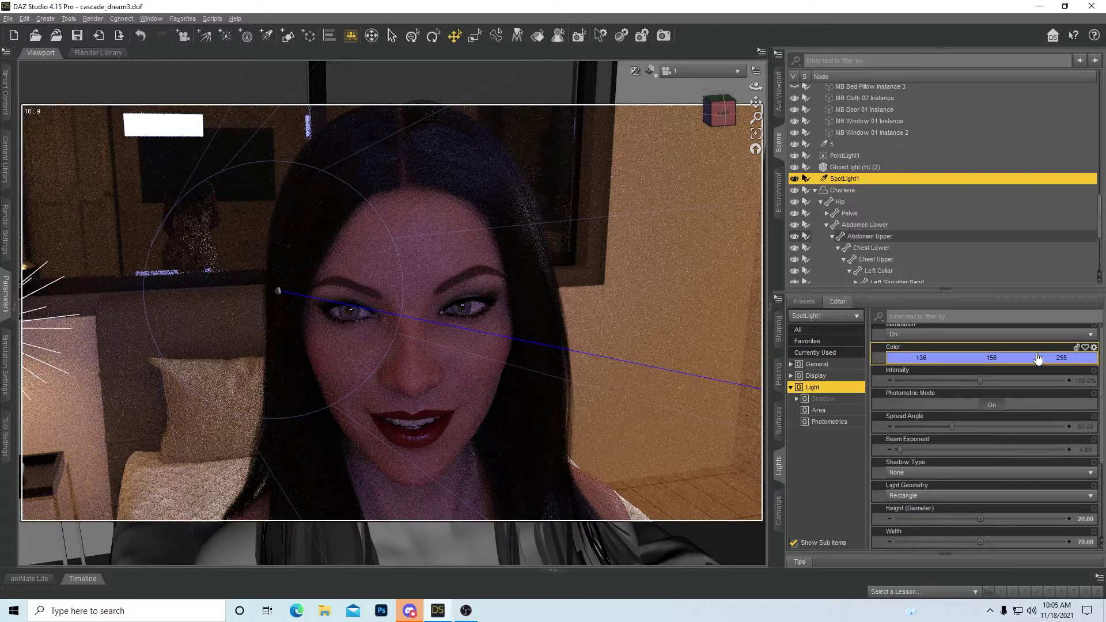
Switch the camera 1 viewport from the Iray preview to the Texture Shaded draw style
scroll(1037, 358, up, 1)
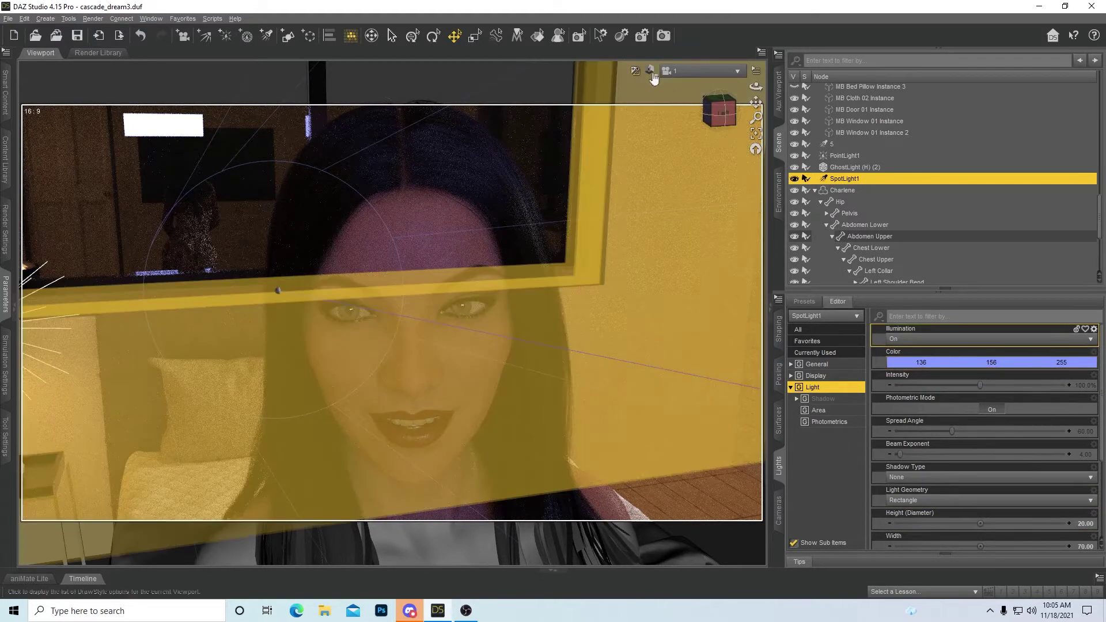
click(651, 70)
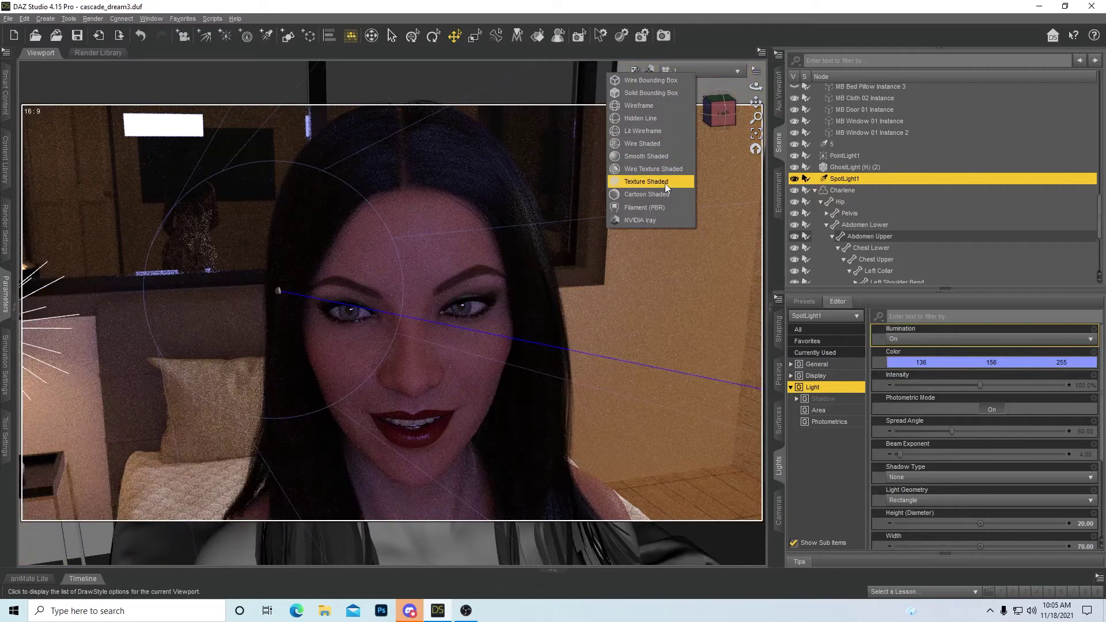
click(665, 184)
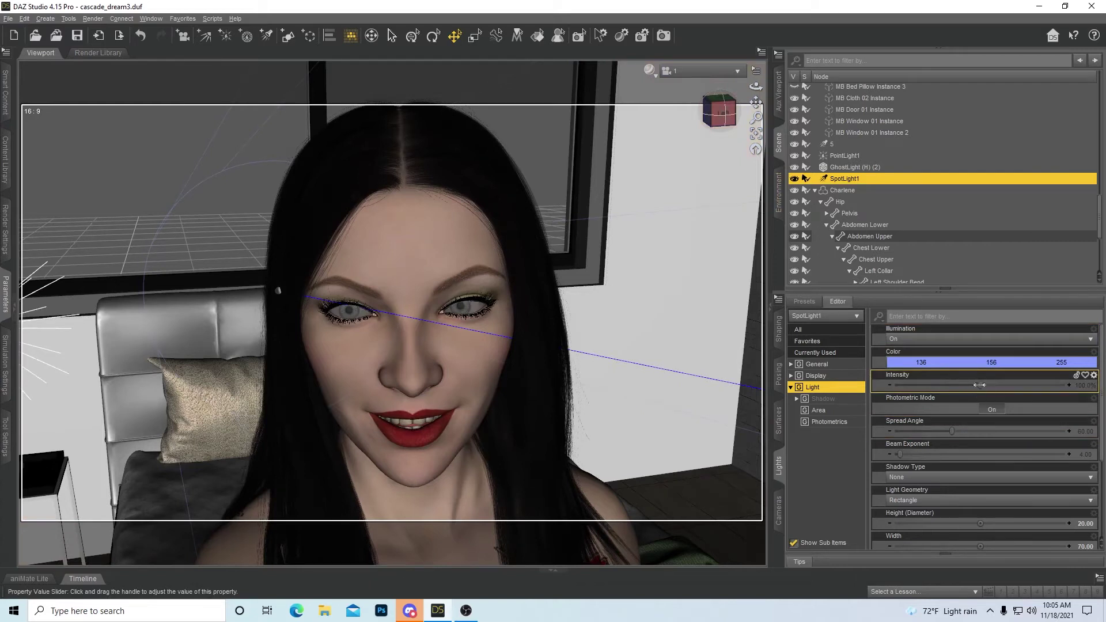
click(650, 71)
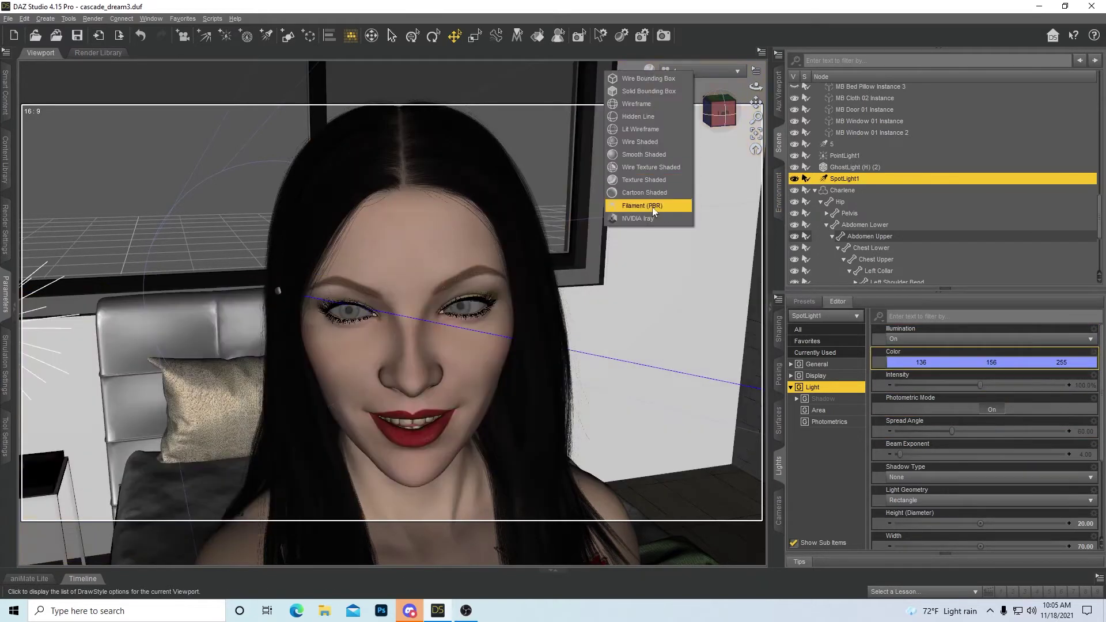
click(648, 176)
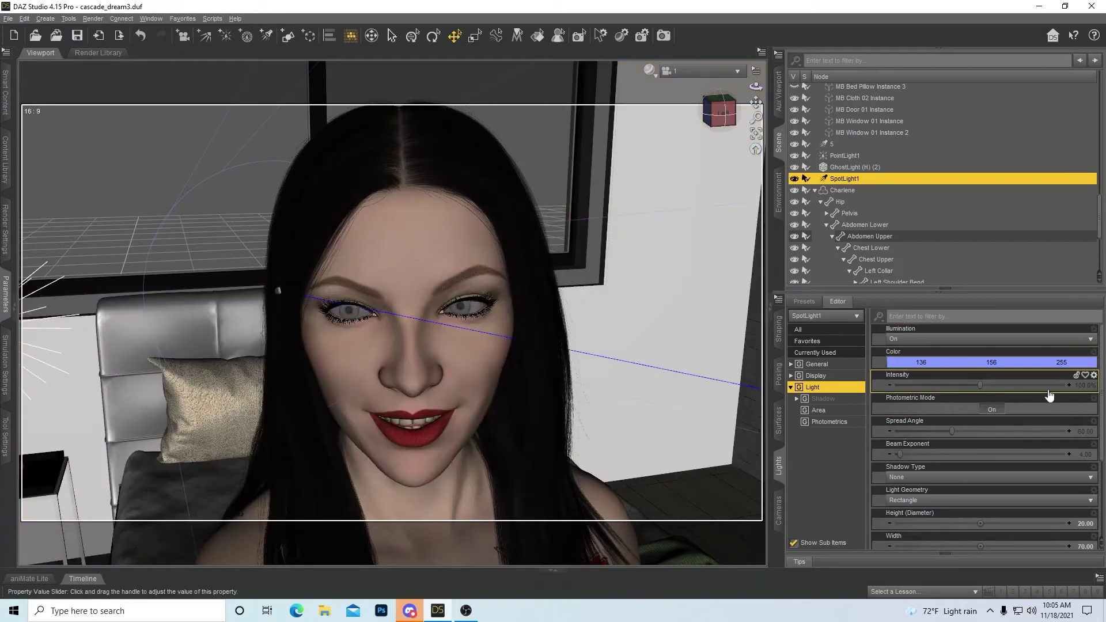
Switch the camera 1 viewport to the NVIDIA Iray draw style
click(1092, 385)
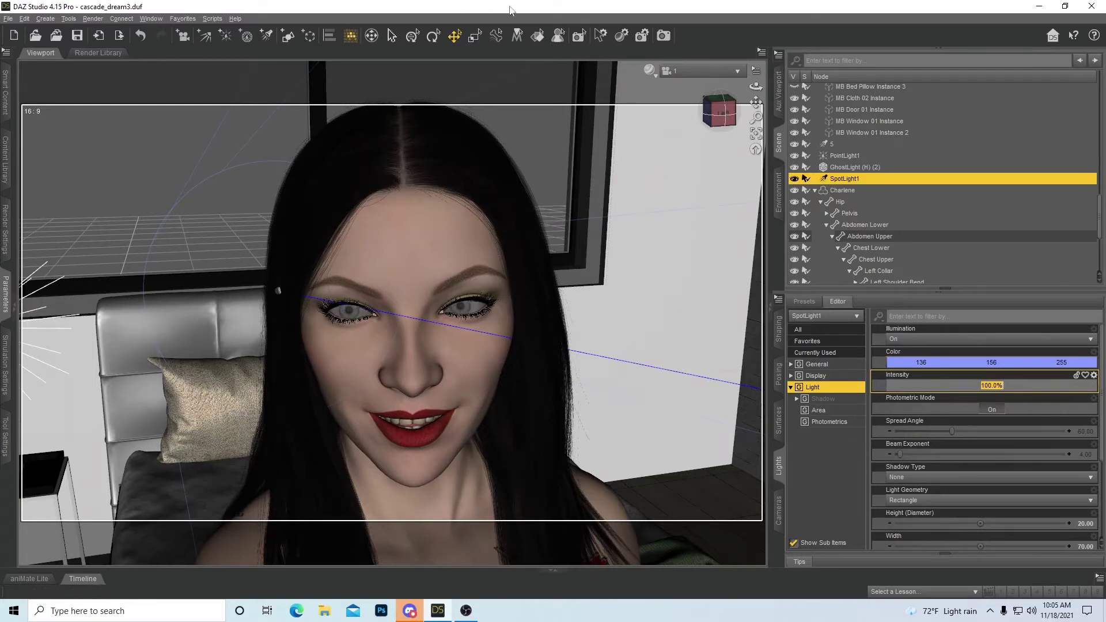
click(654, 72)
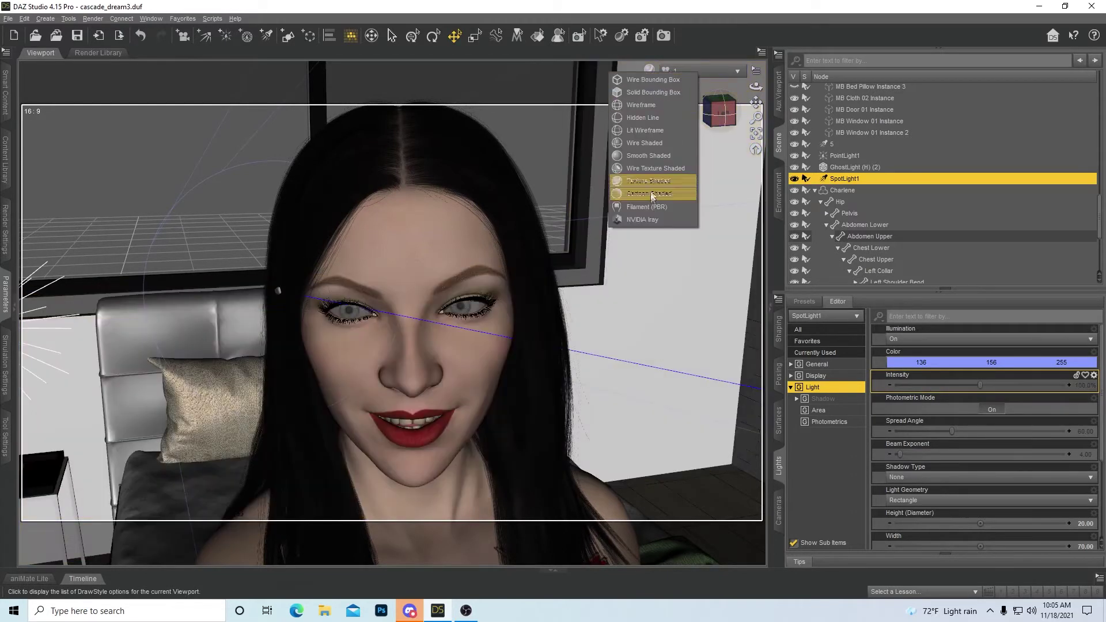
click(650, 219)
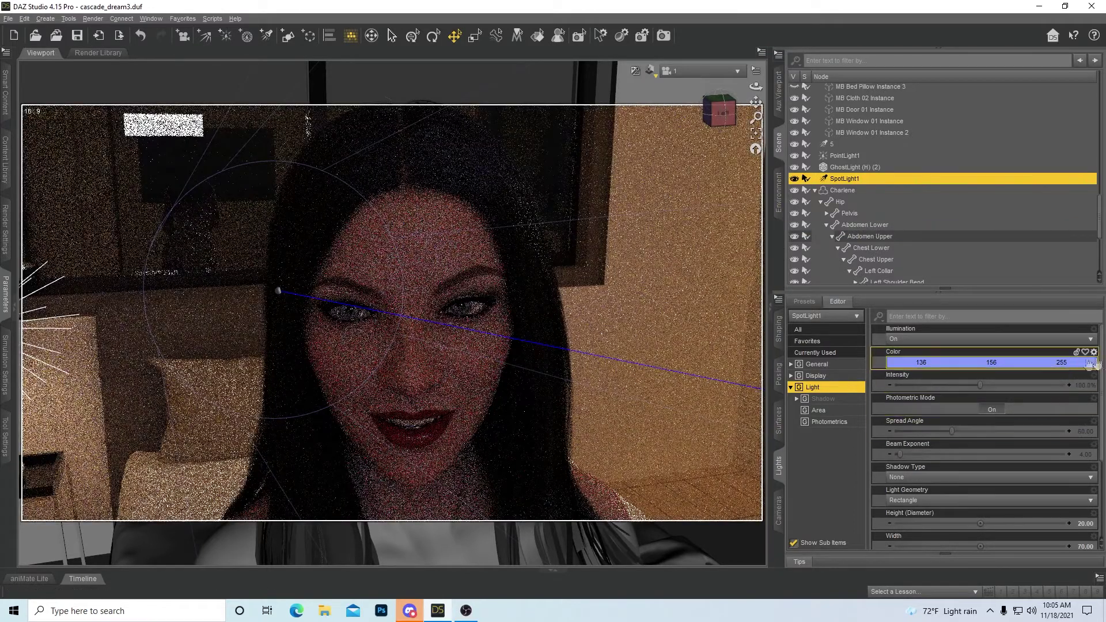
Try SpotLight1's intensity at 200% and reset it to its default
click(1088, 389)
text(200)
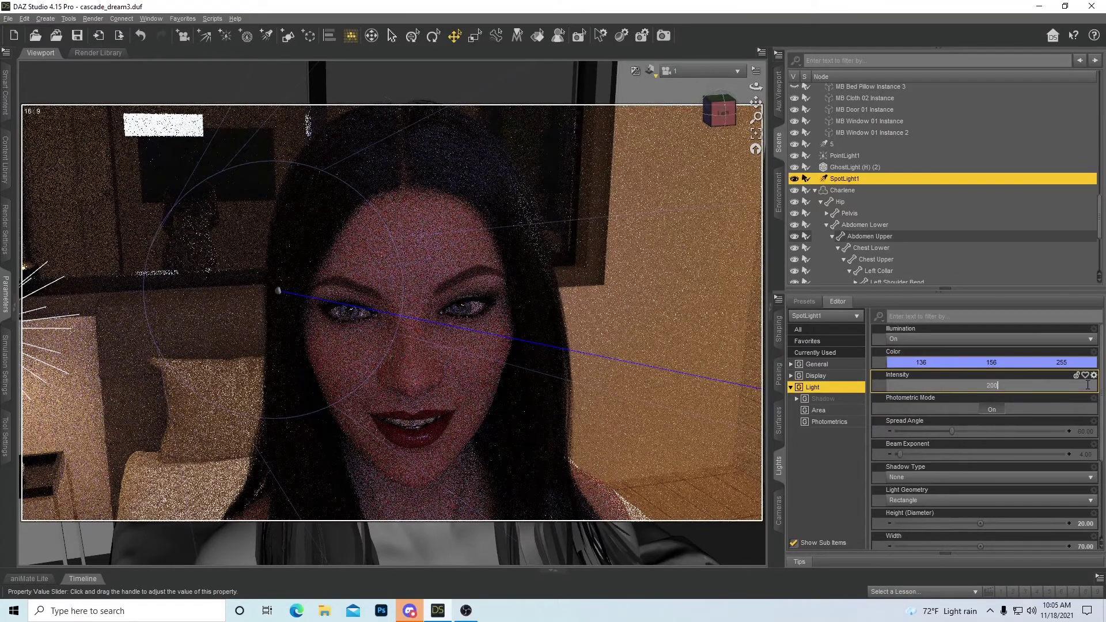
key(Return)
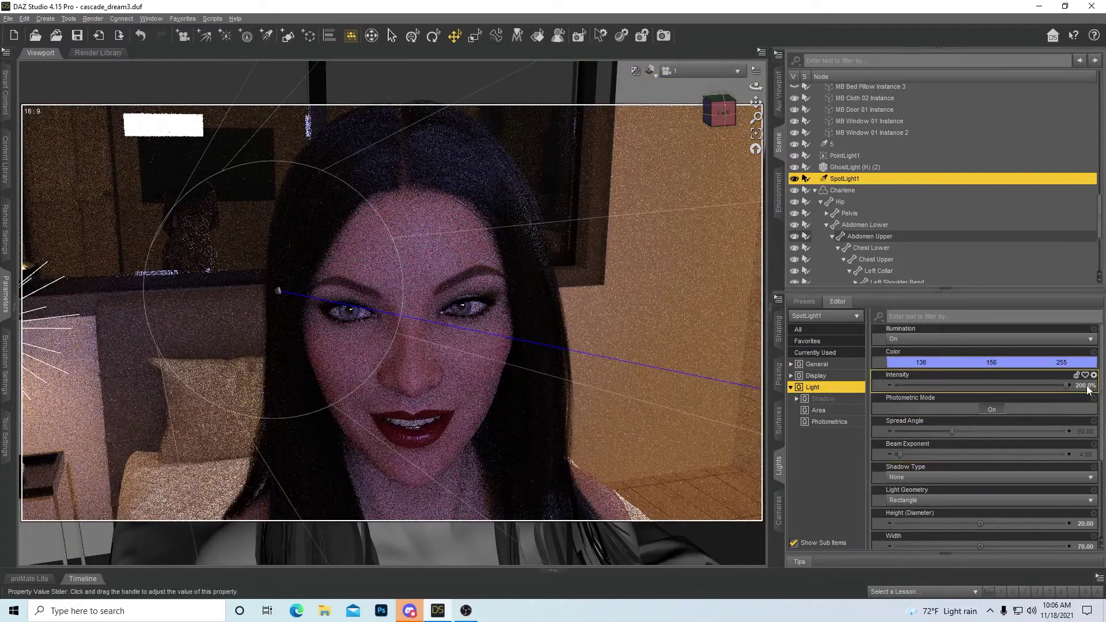
alt+click(1087, 387)
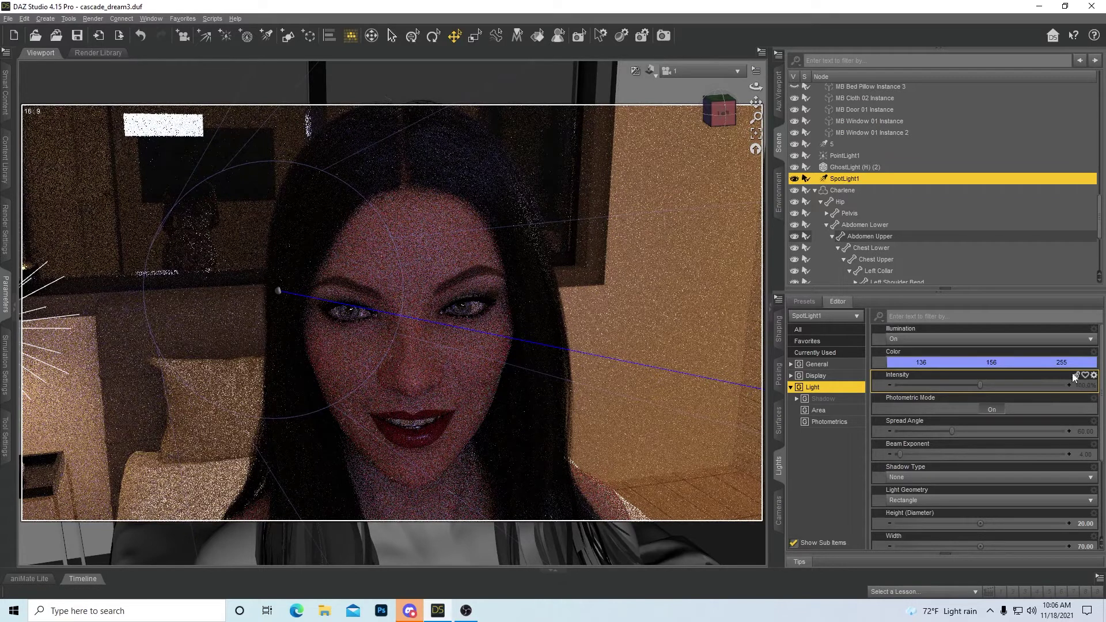
Review SpotLight1's light parameters, including the Shadow, Area and Photometrics groups and the available shadow types
scroll(984, 399, down, 3)
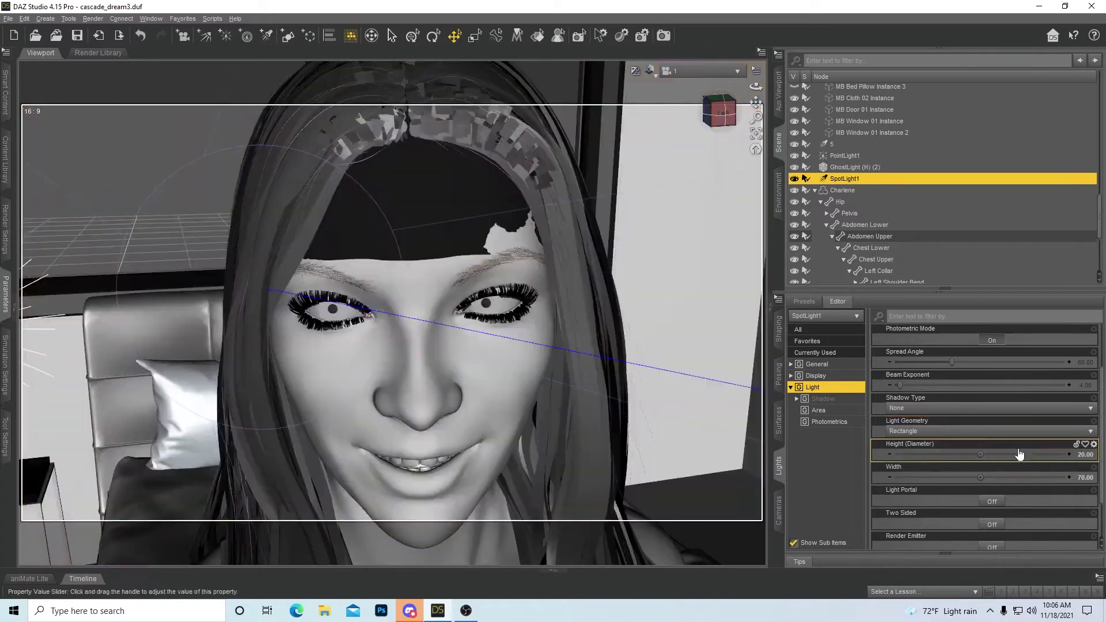
scroll(1029, 460, down, 2)
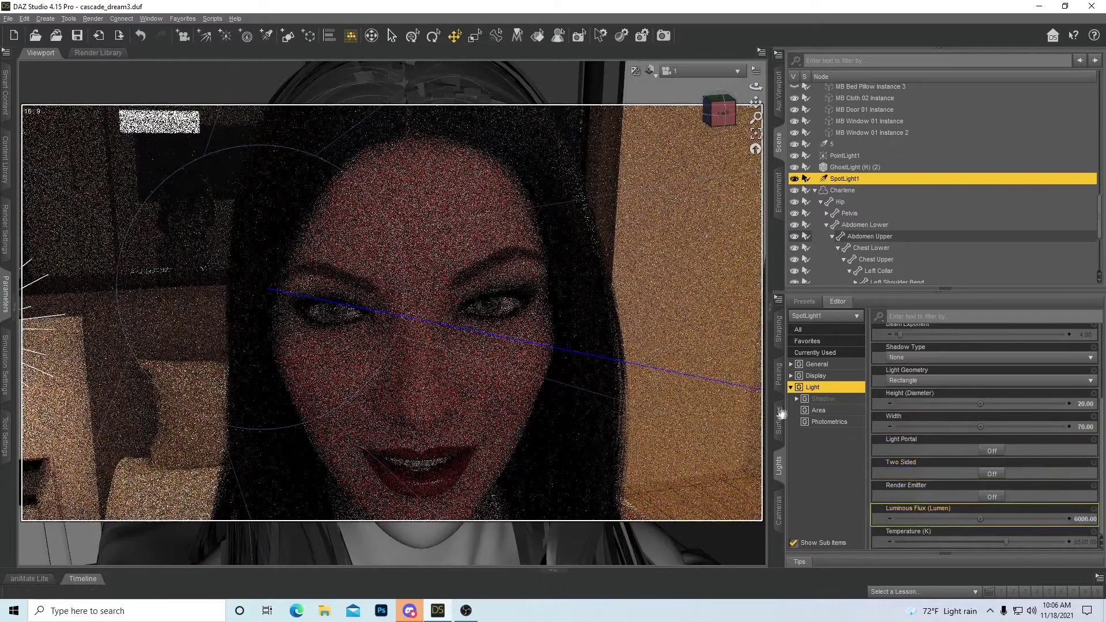
click(829, 400)
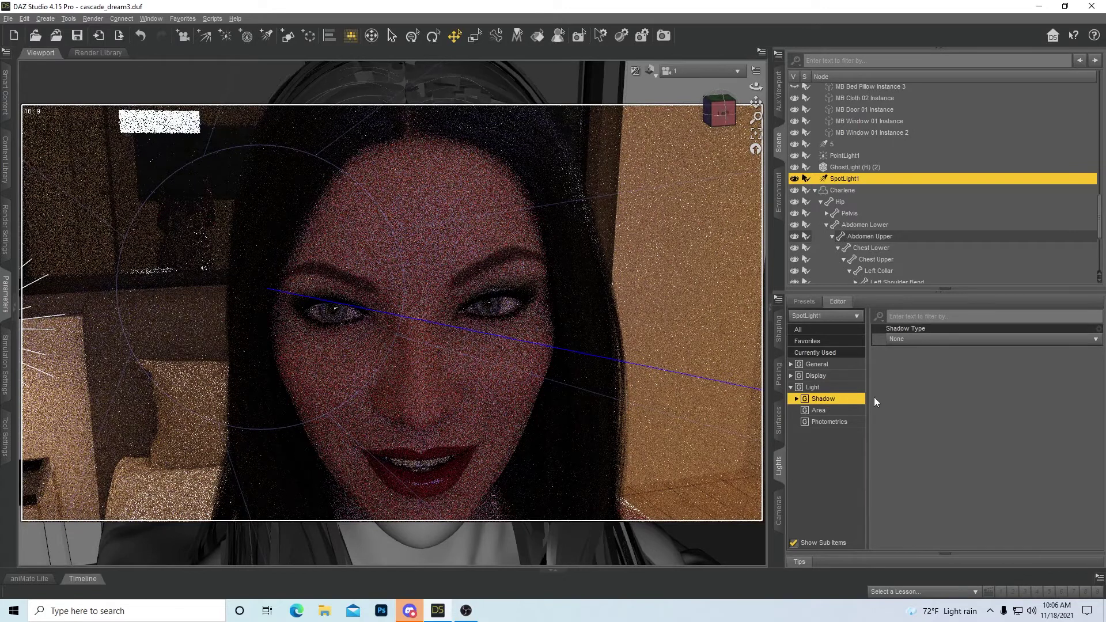
click(823, 411)
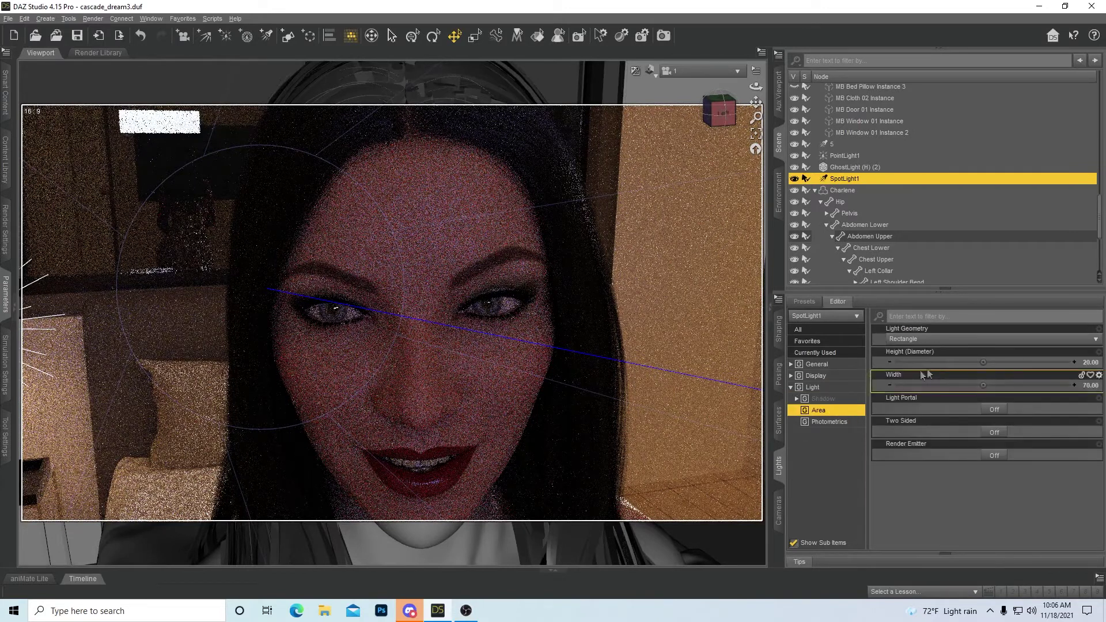
click(817, 424)
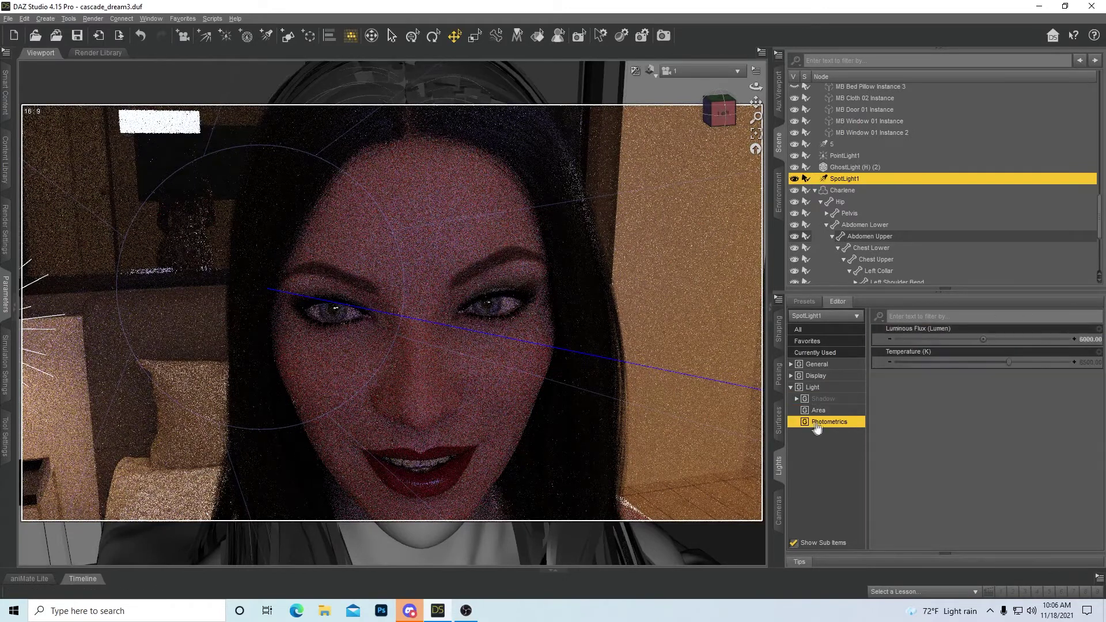
click(830, 387)
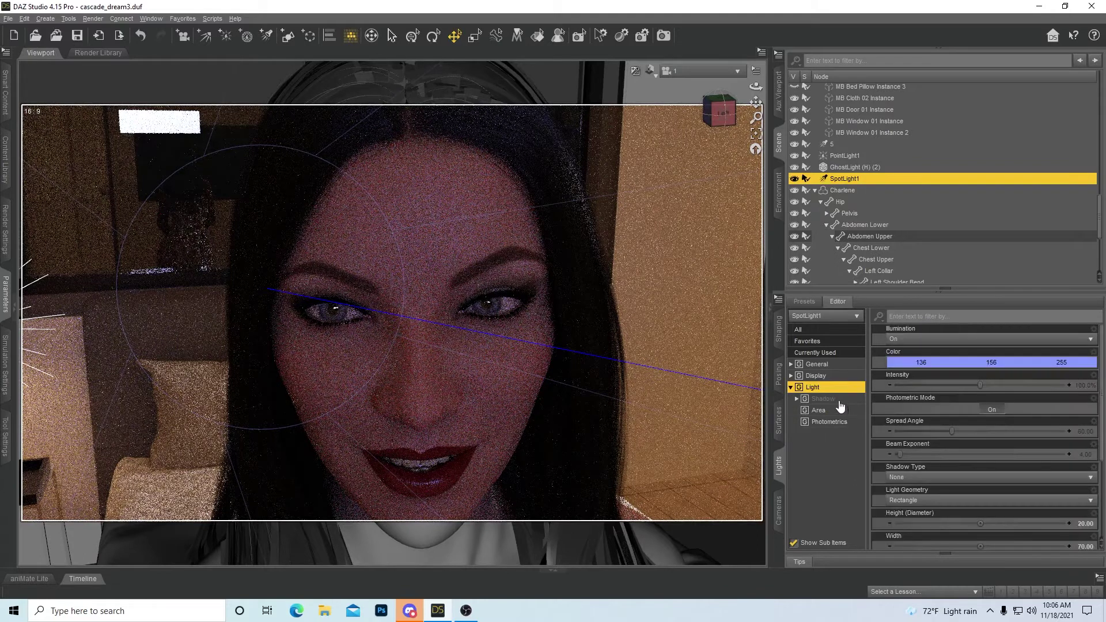
click(839, 401)
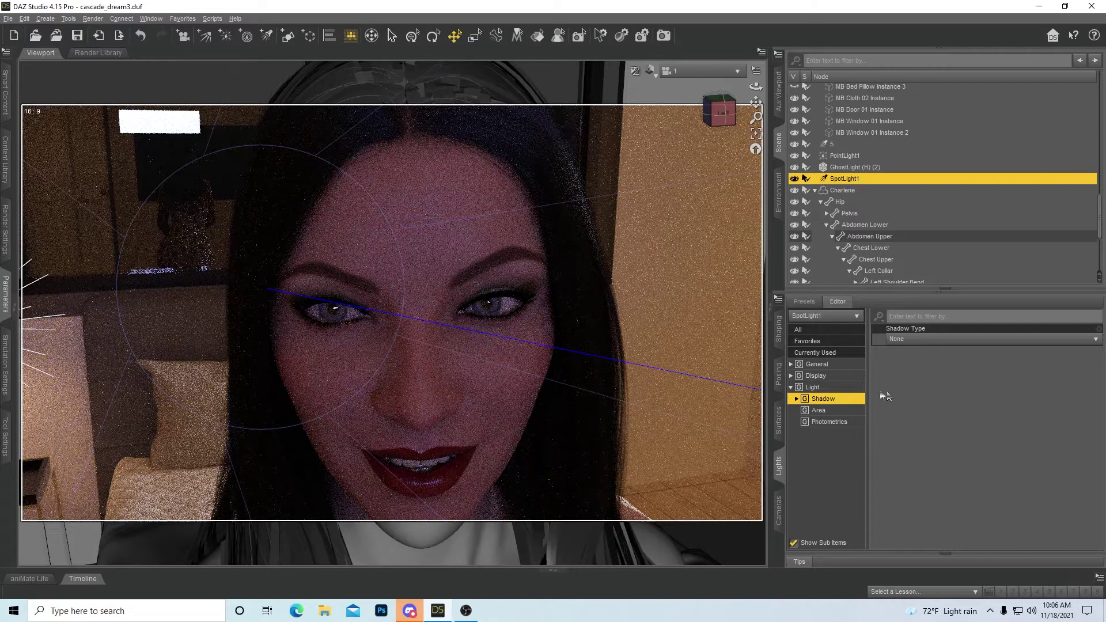
click(819, 410)
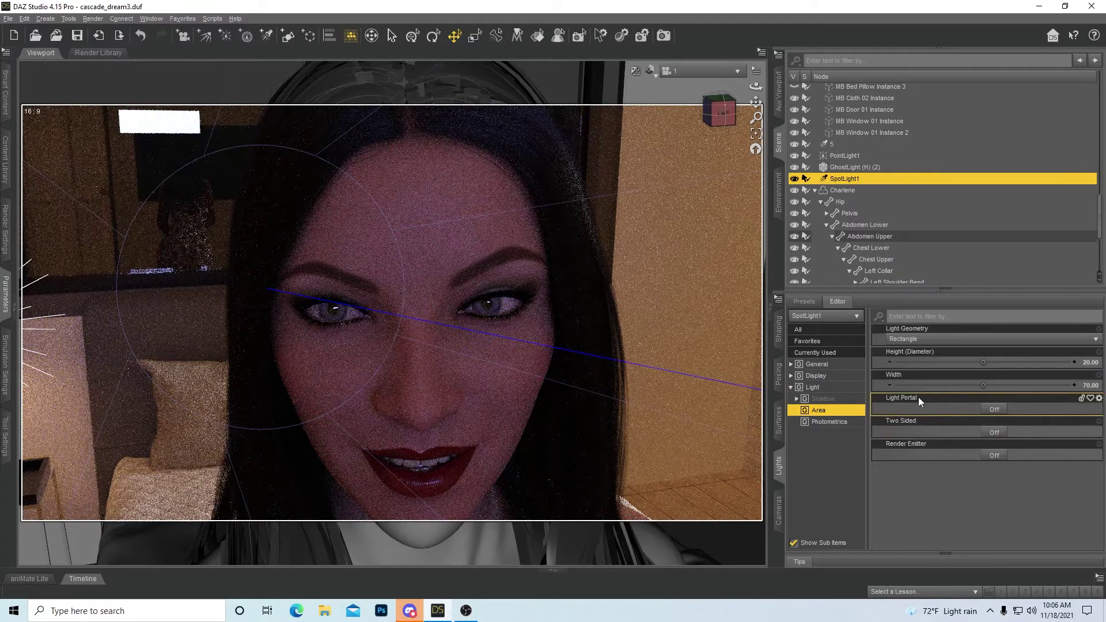
click(817, 389)
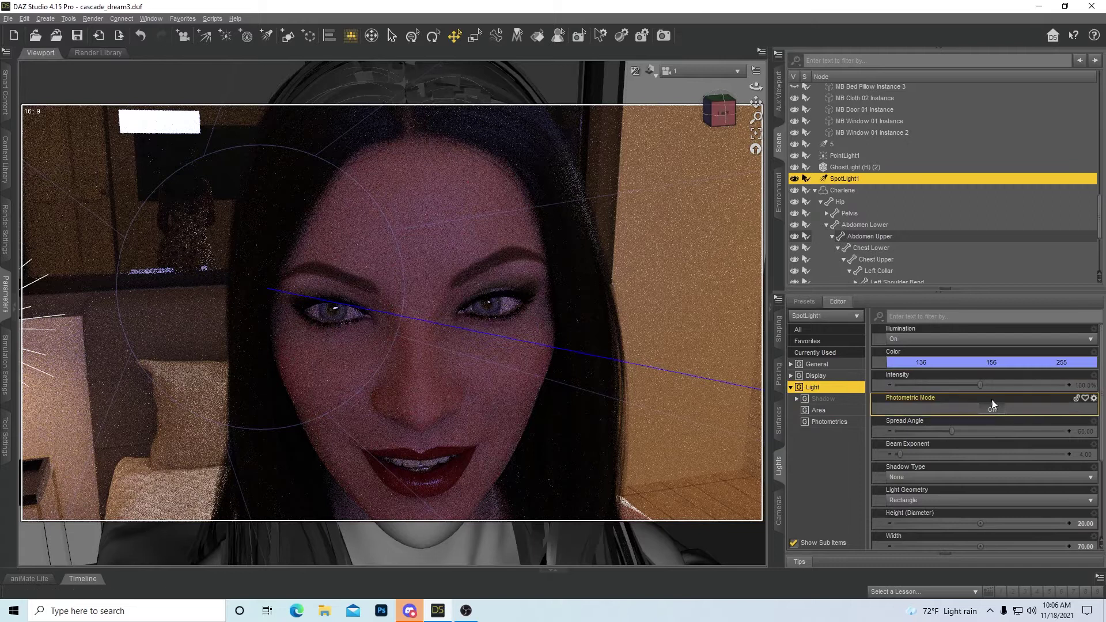
scroll(983, 459, down, 3)
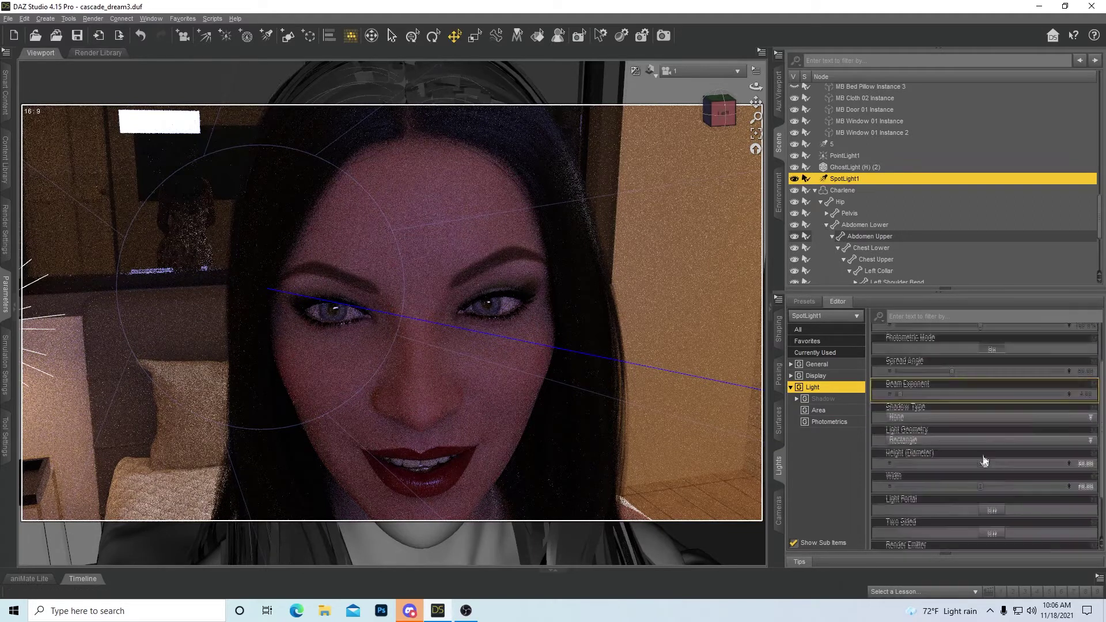
click(929, 409)
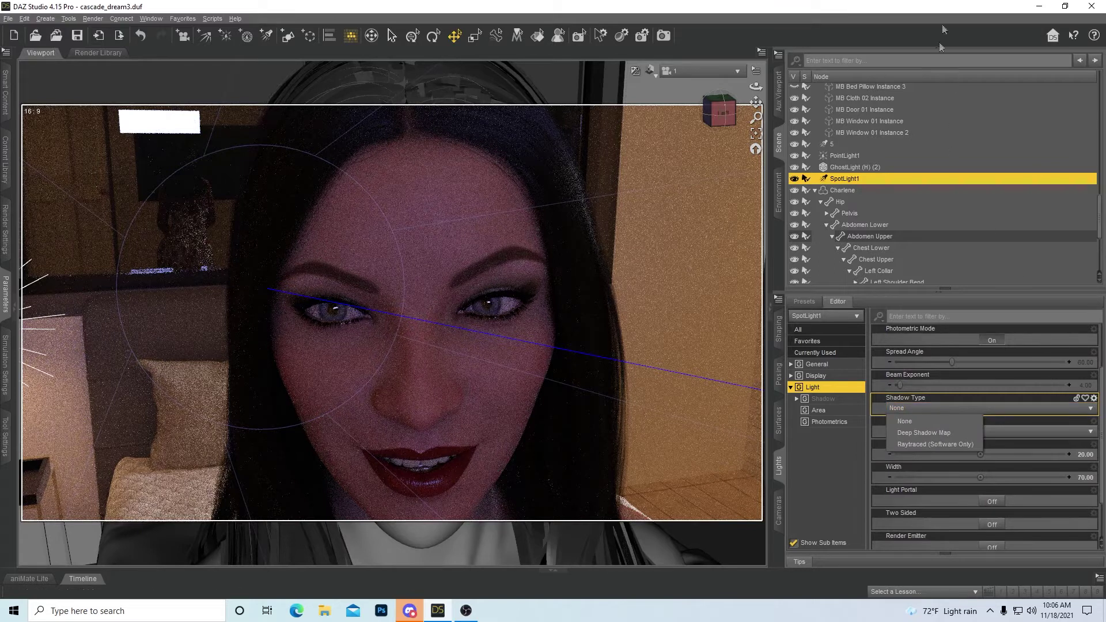
click(935, 3)
scroll(1005, 422, down, 1)
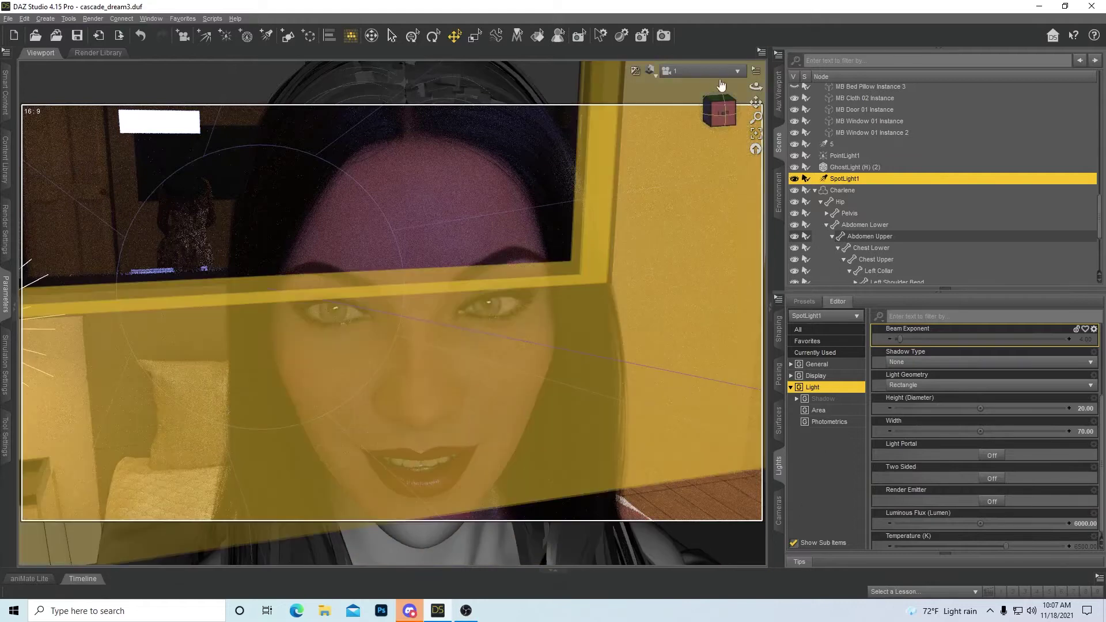
Examine SpotLight1's translation, rotation and scale parameters, and hide them again to restore the full-width viewport
drag(725, 111, 725, 101)
scroll(727, 115, down, 3)
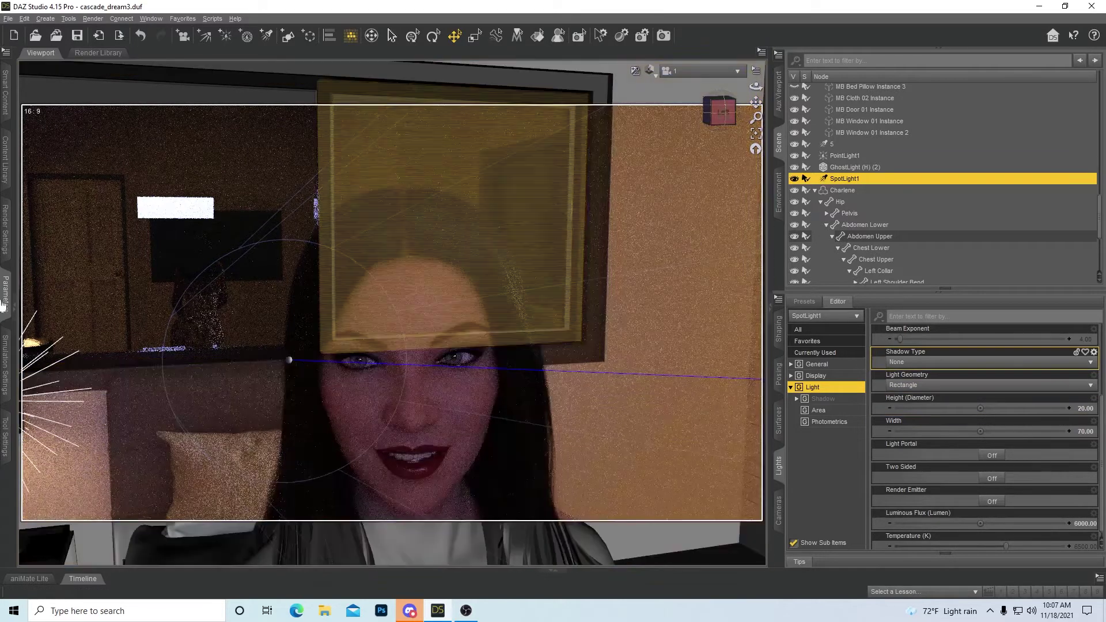
click(7, 300)
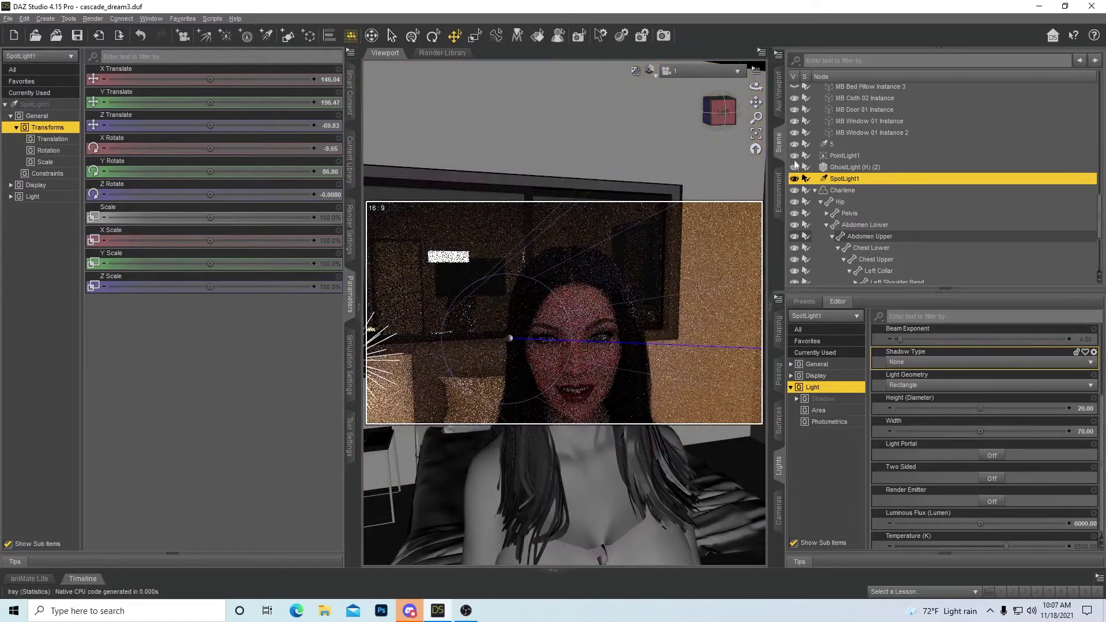
click(349, 295)
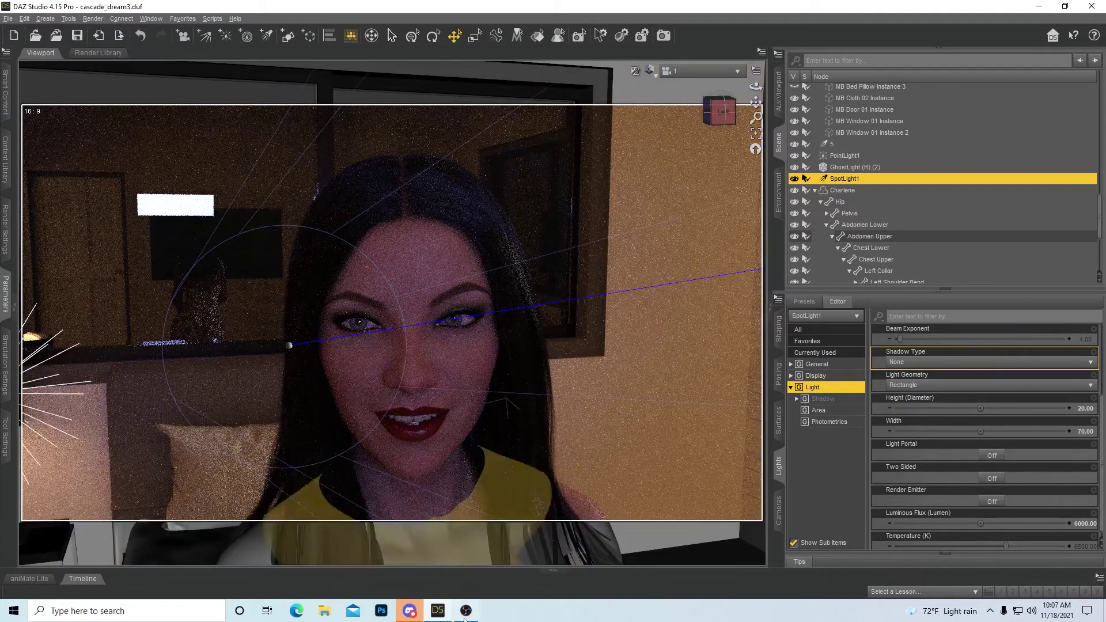
click(467, 611)
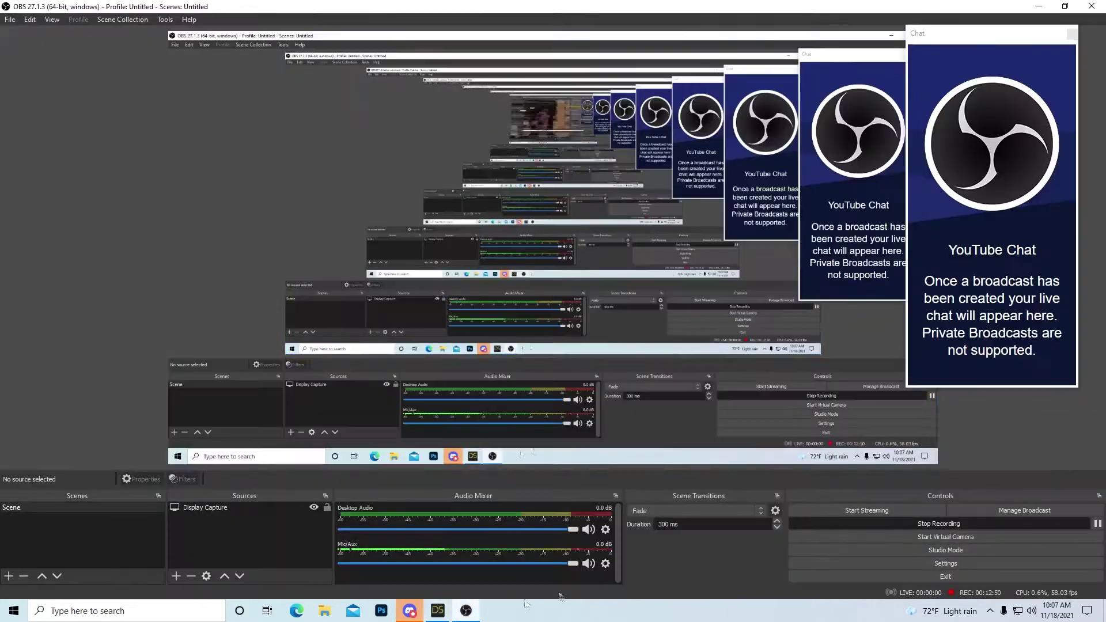